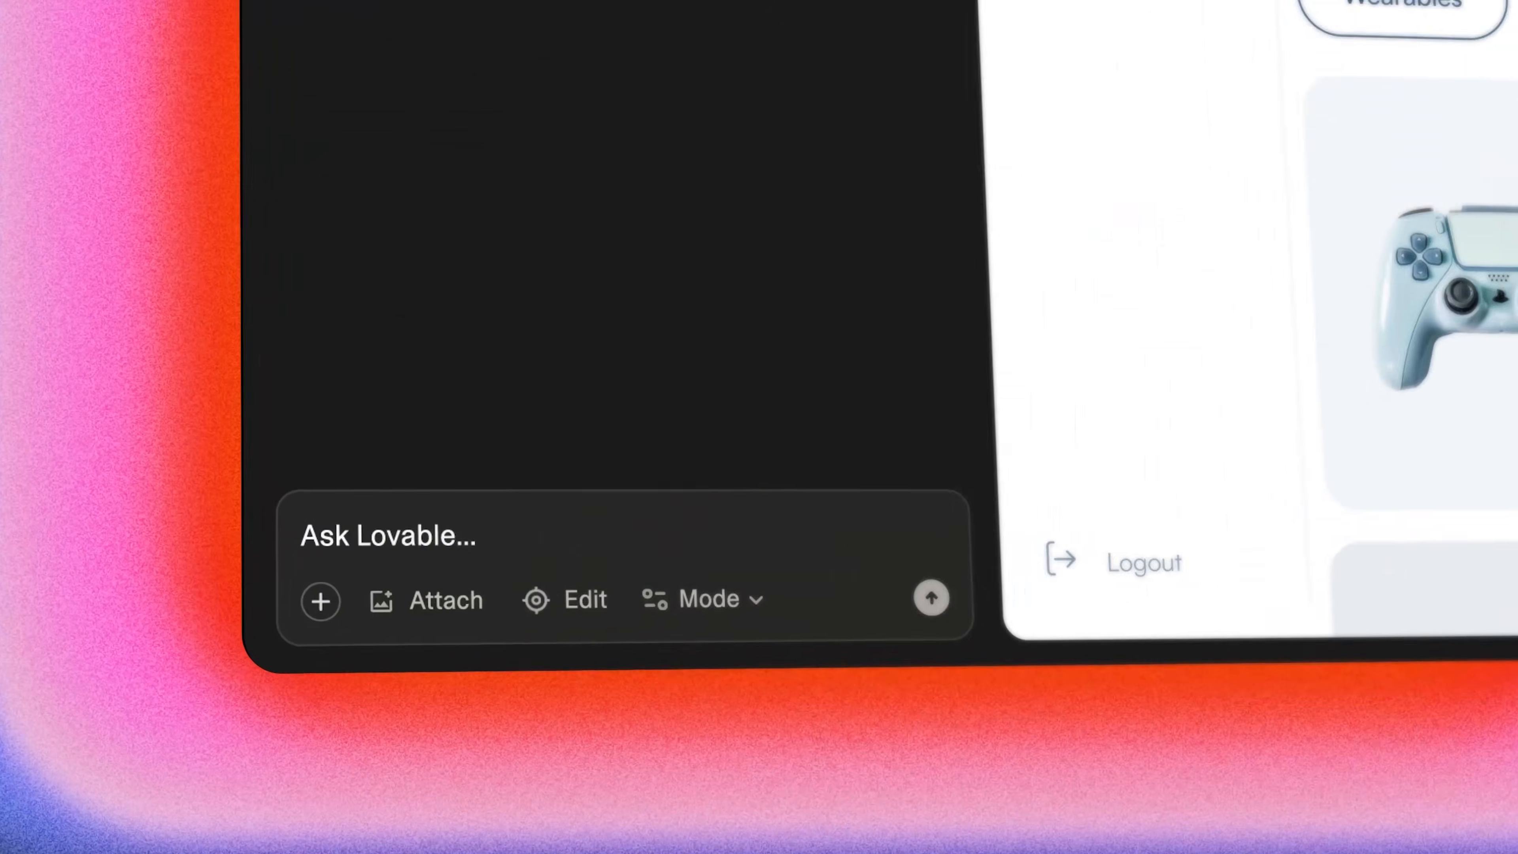
pyautogui.write('unt balance')
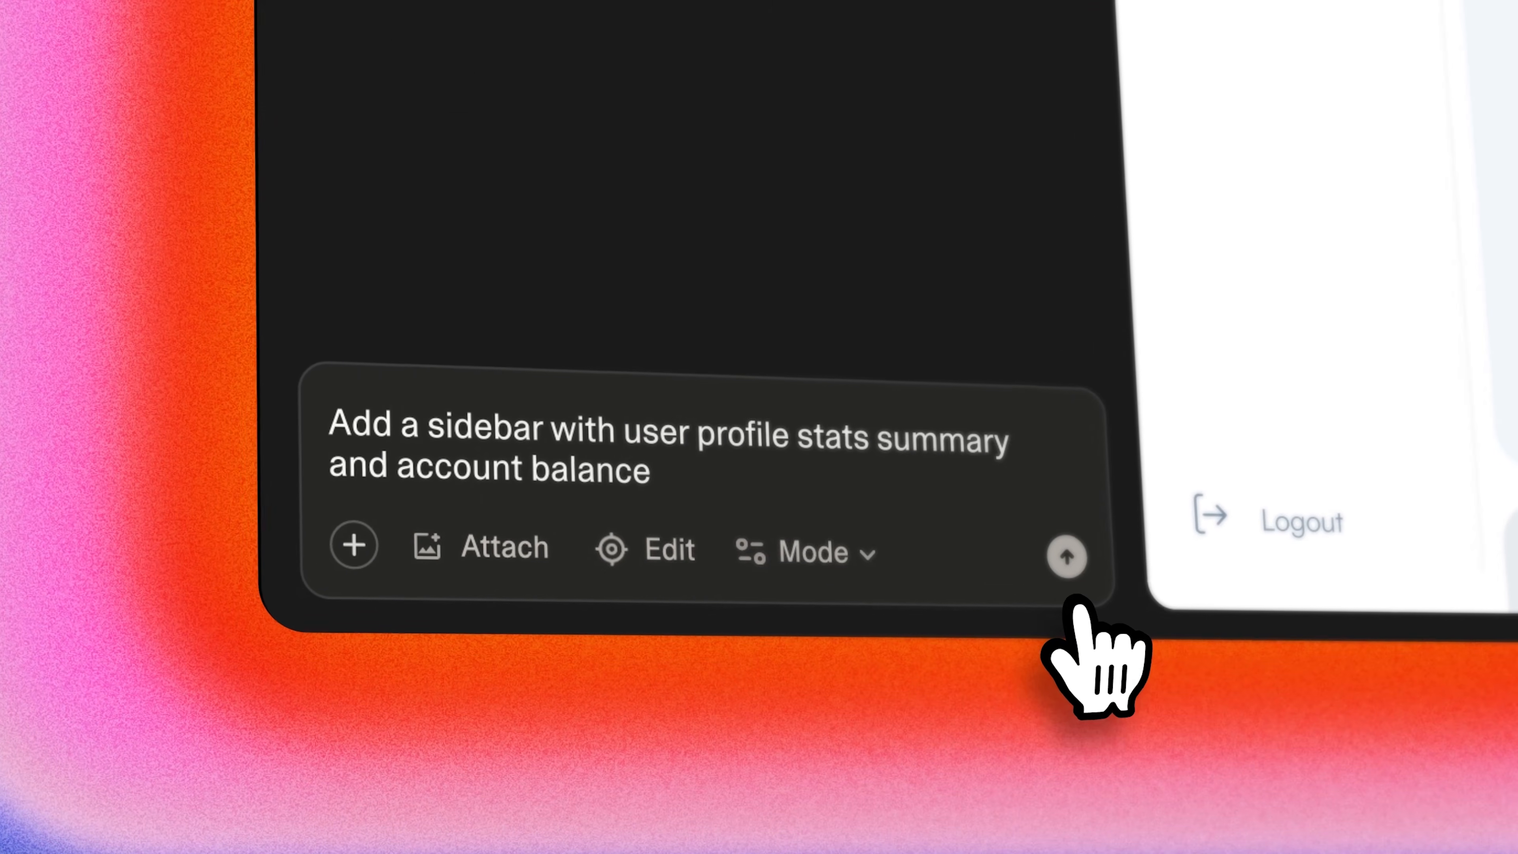
pyautogui.click(1059, 559)
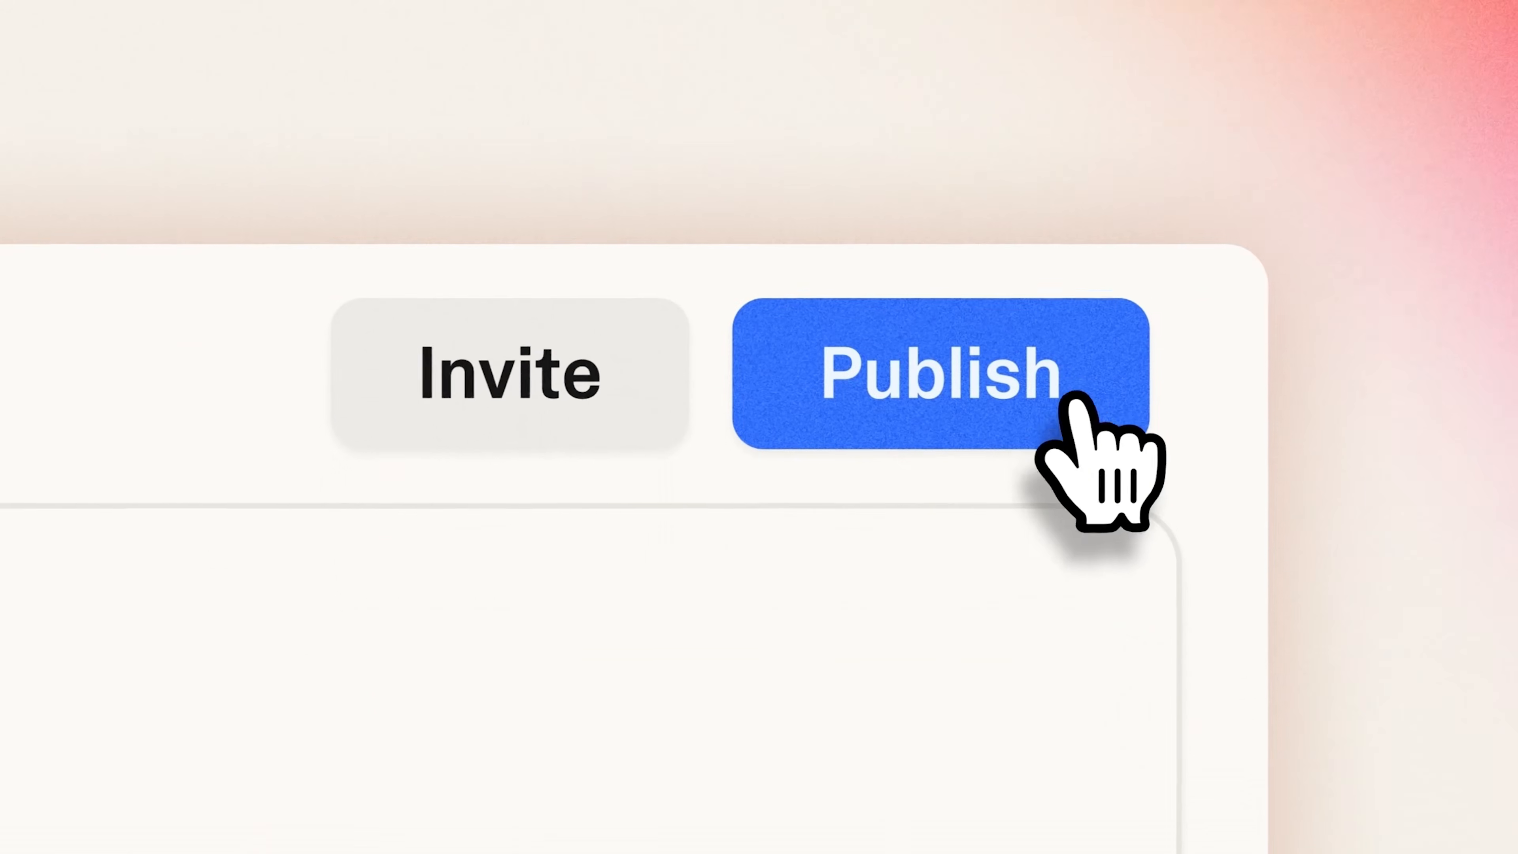
pyautogui.click(1037, 400)
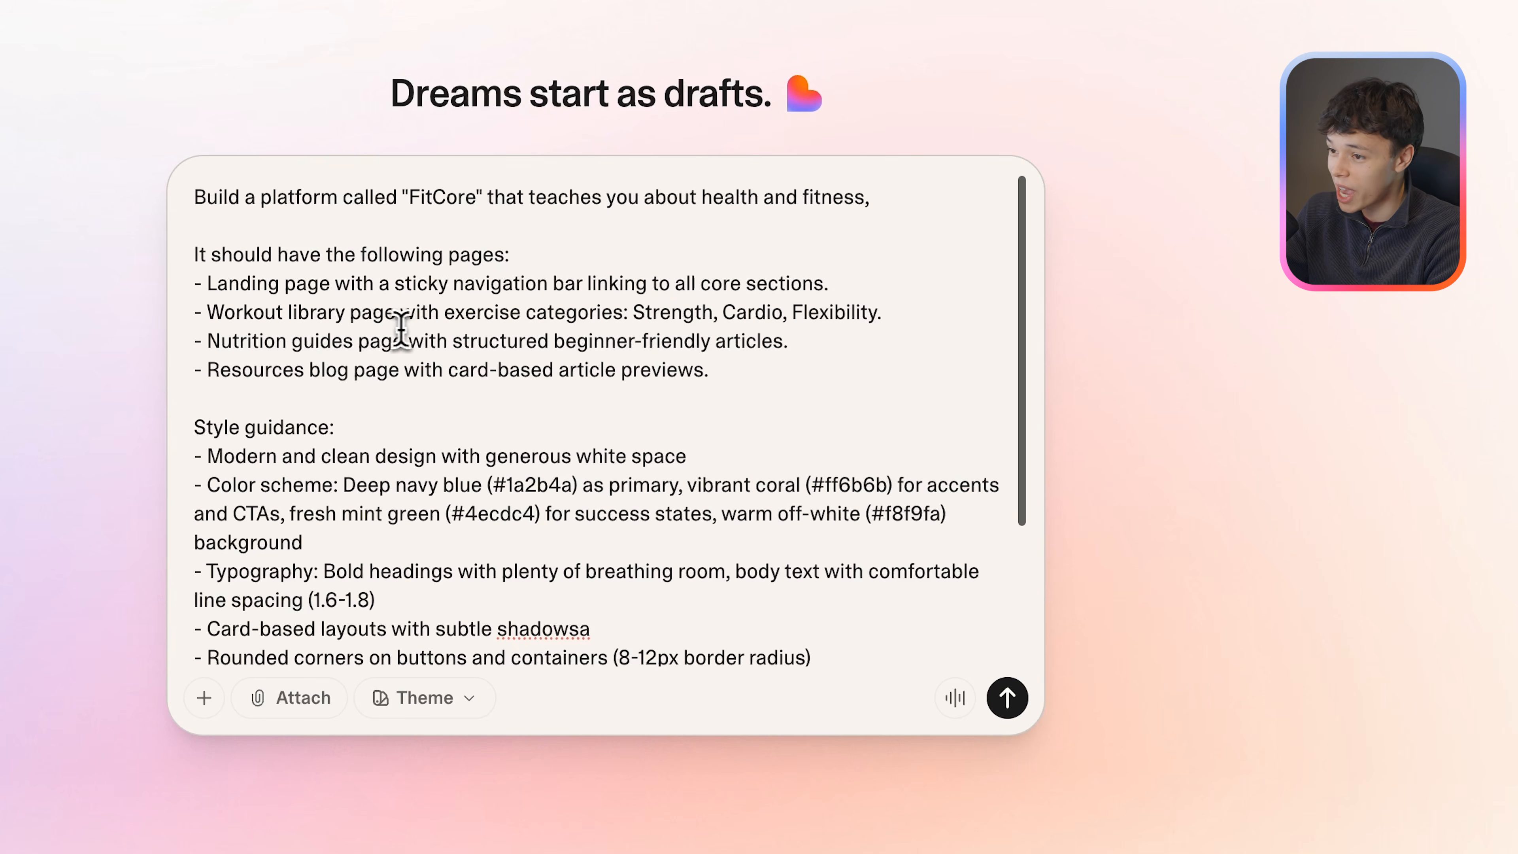
# Review the requested pages in the FitCore prompt and correct "shadowsa" to "shadows" in the style guidance.
pyautogui.moveTo(646, 312); pyautogui.dragTo(883, 313)
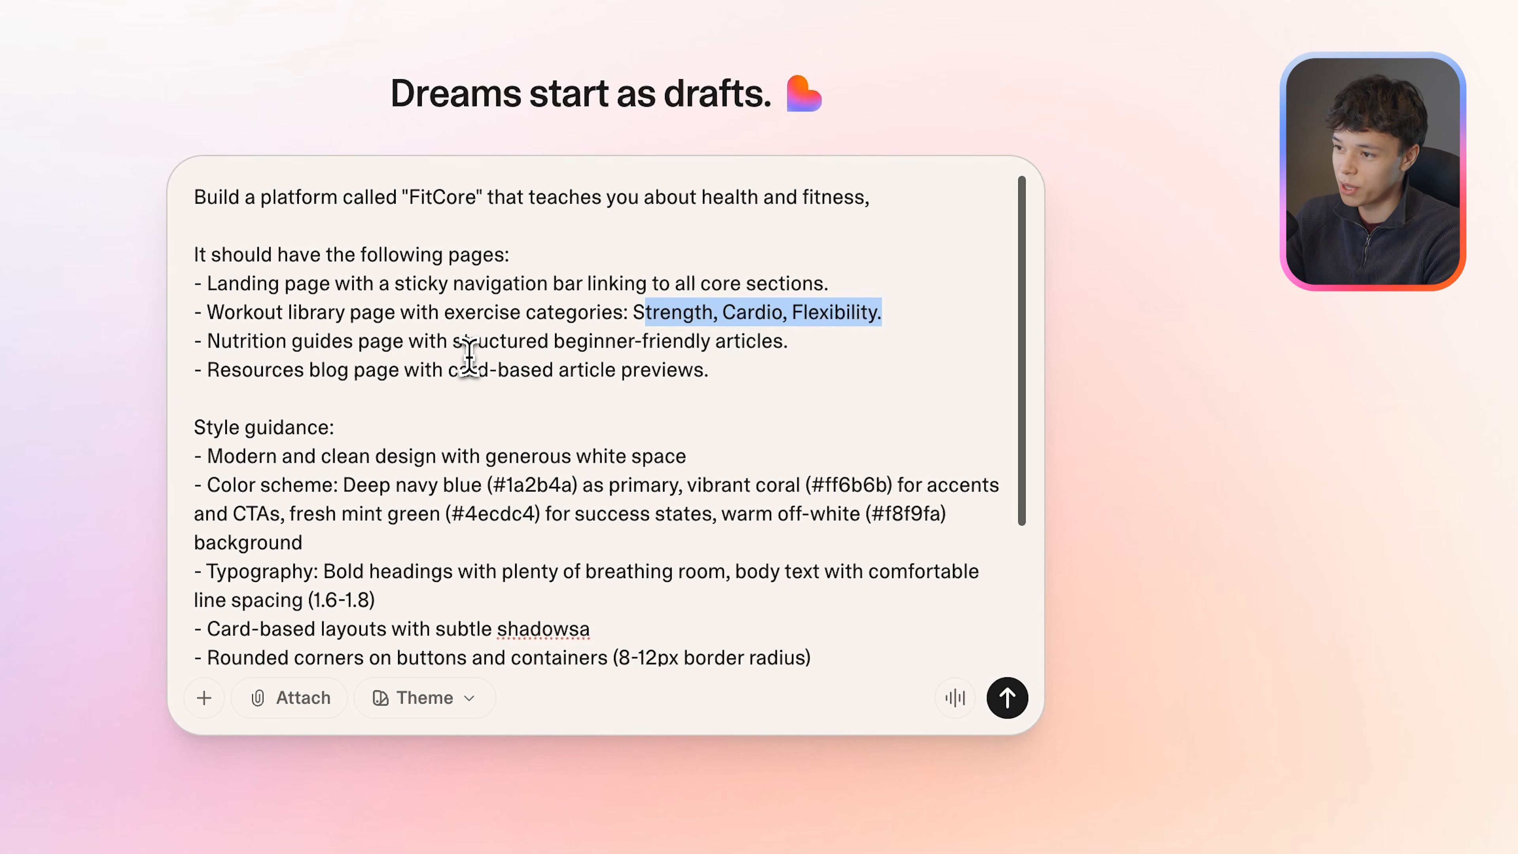
pyautogui.click(298, 396)
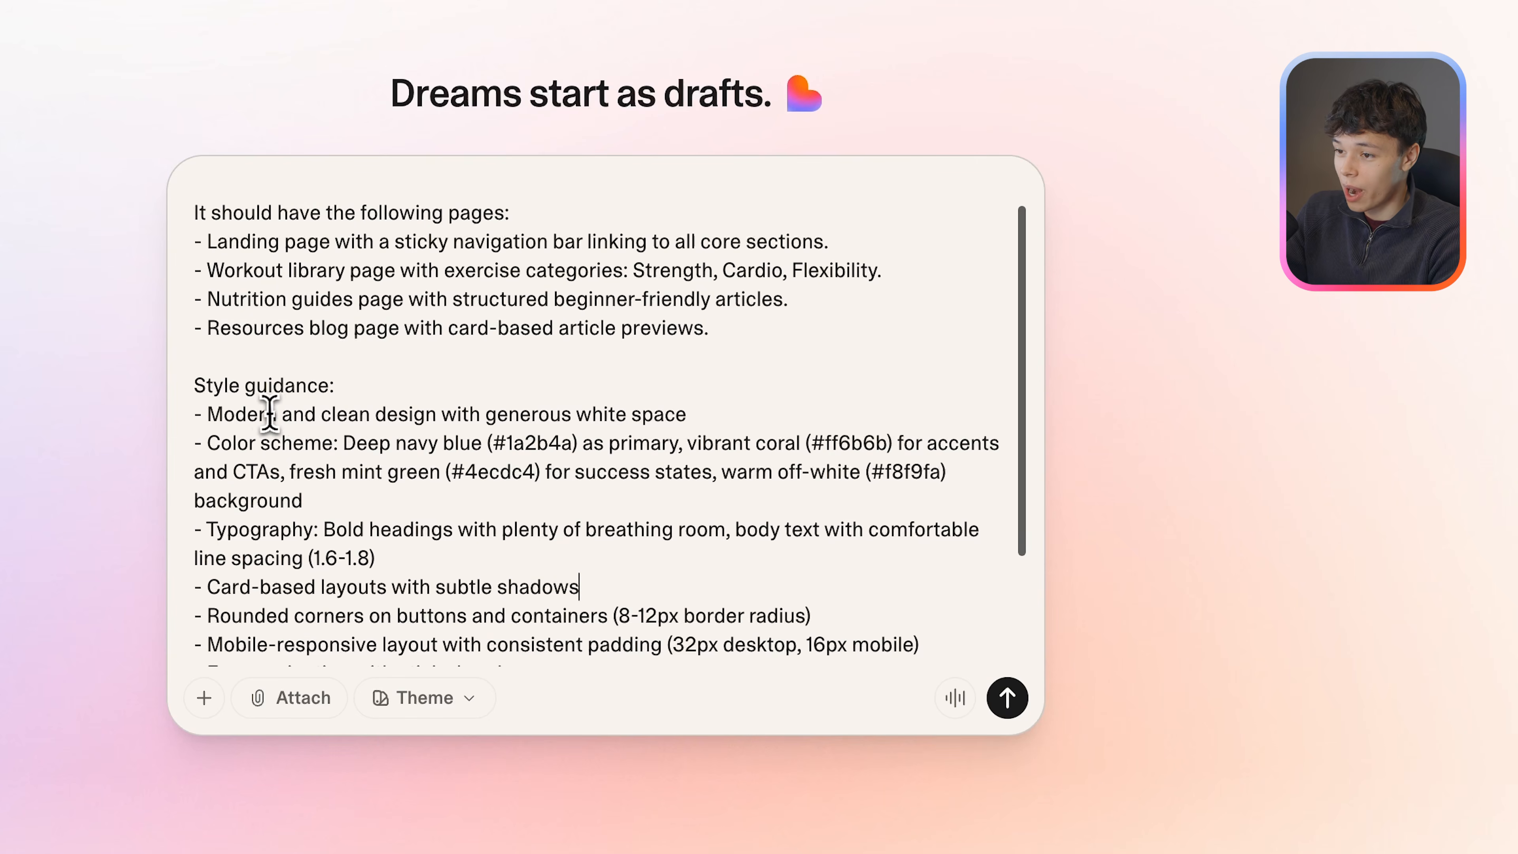
# Examine the style guidance in the FitCore prompt, including its design direction, color codes, typography and layout rules.
pyautogui.scroll(-1, 190, 409)
pyautogui.scroll(-1, 299, 431)
pyautogui.moveTo(205, 405); pyautogui.dragTo(293, 407)
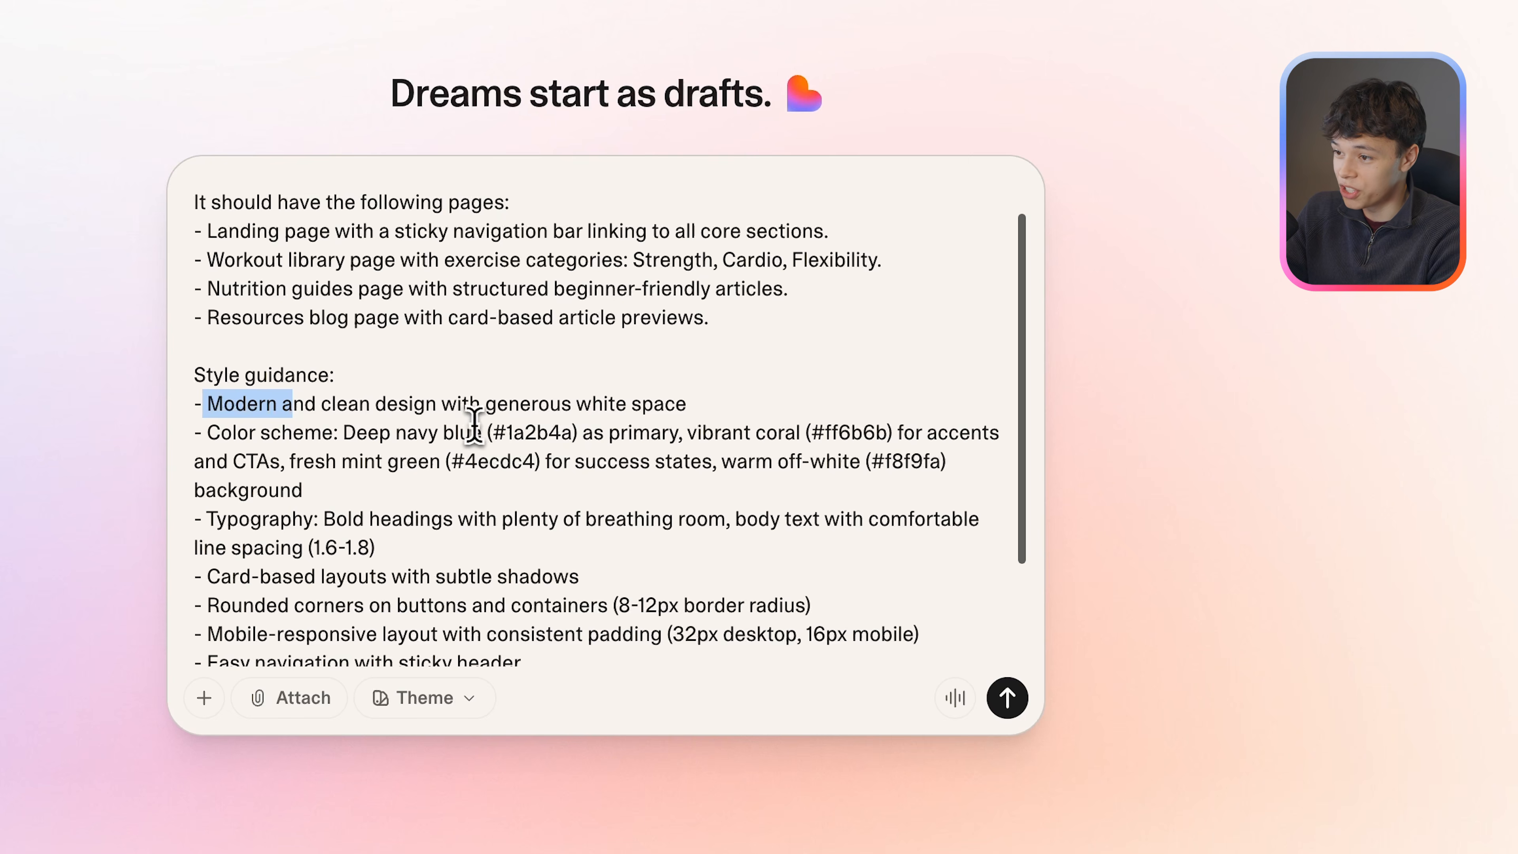
pyautogui.doubleClick(510, 433)
pyautogui.doubleClick(492, 464)
pyautogui.moveTo(452, 467); pyautogui.dragTo(534, 472)
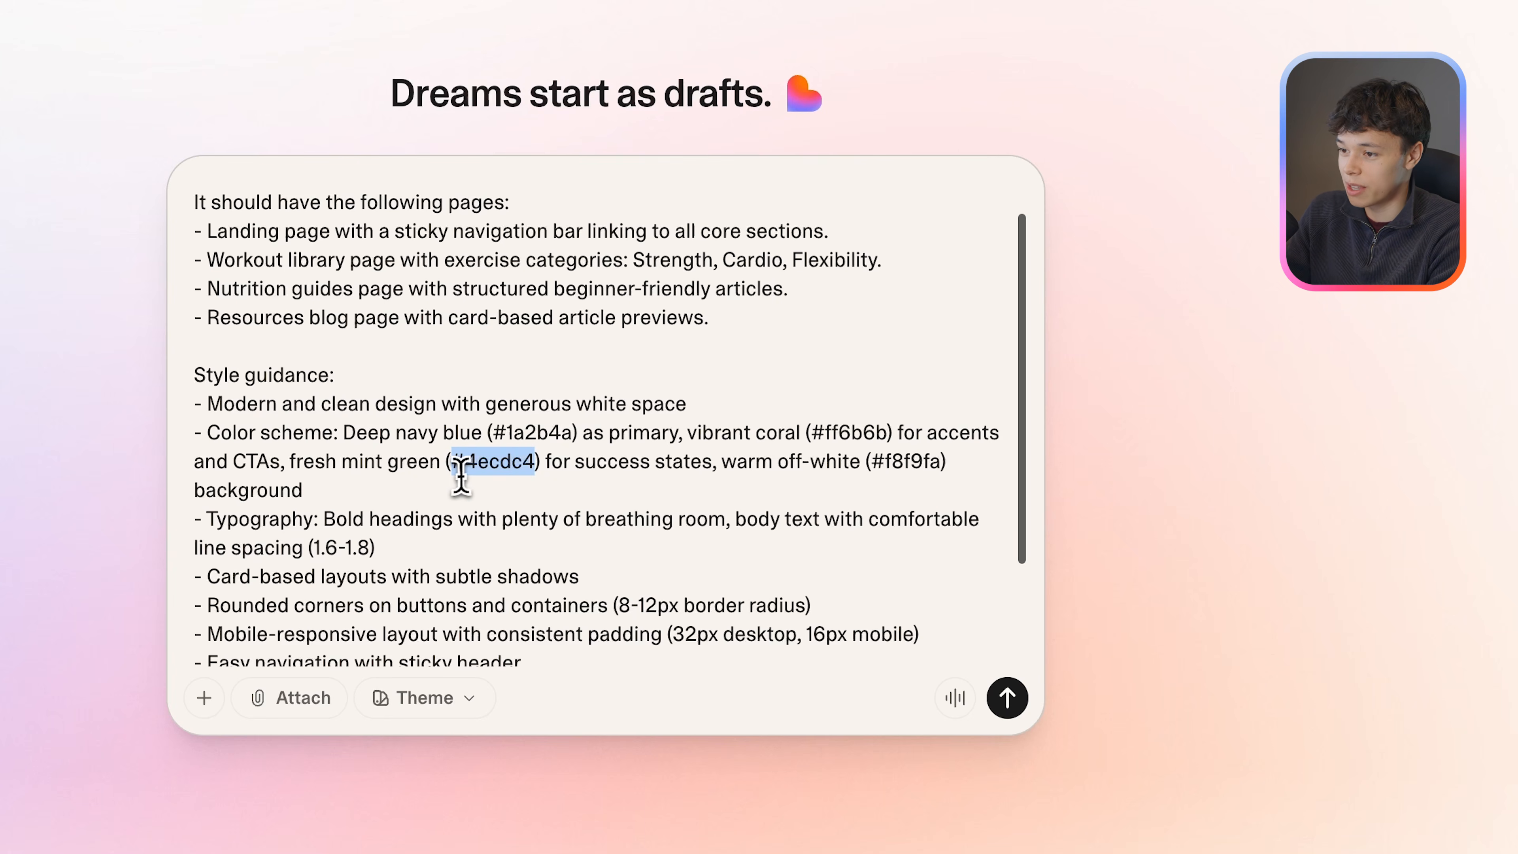
pyautogui.scroll(-1, 457, 479)
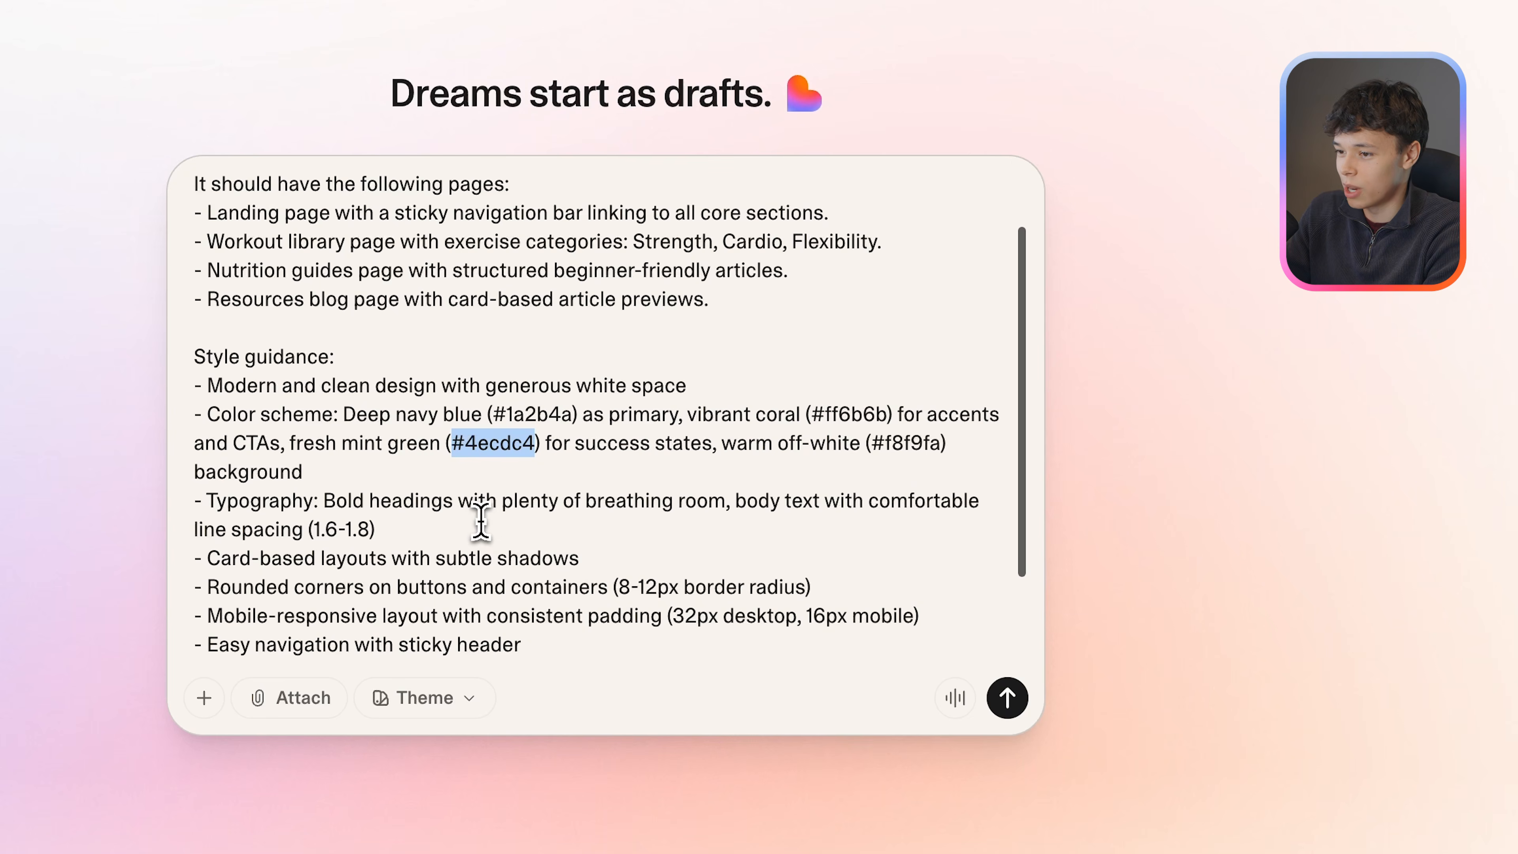
pyautogui.scroll(-3, 481, 521)
pyautogui.click(450, 603)
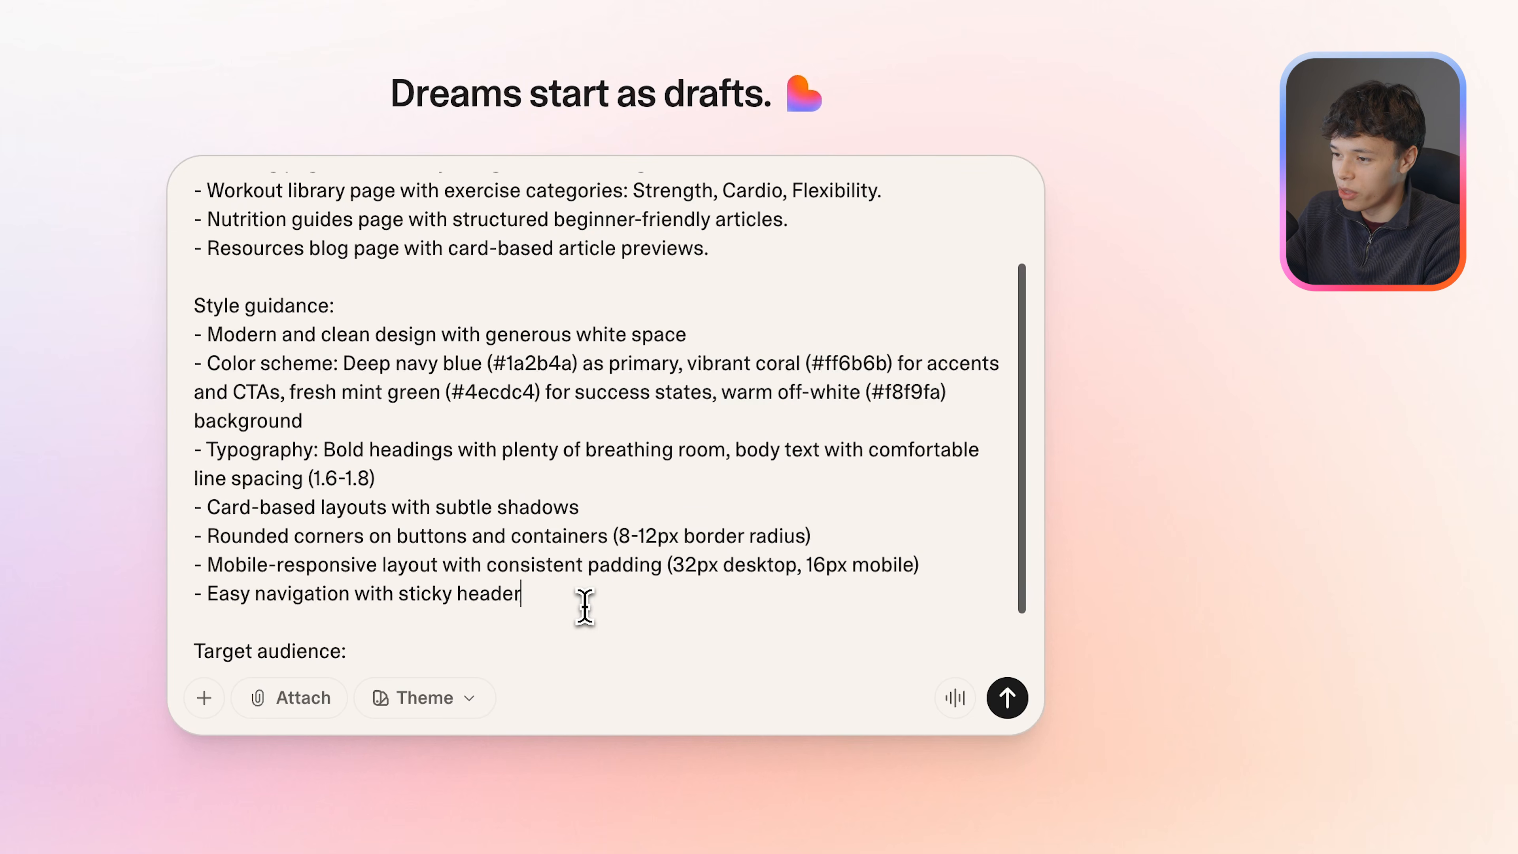
# Check the target audience section at the end of the prompt and submit it to build the FitCore platform.
pyautogui.scroll(-2, 585, 605)
pyautogui.scroll(-2, 533, 569)
pyautogui.moveTo(376, 645); pyautogui.dragTo(194, 577)
pyautogui.click(339, 635)
pyautogui.moveTo(339, 635); pyautogui.dragTo(157, 587)
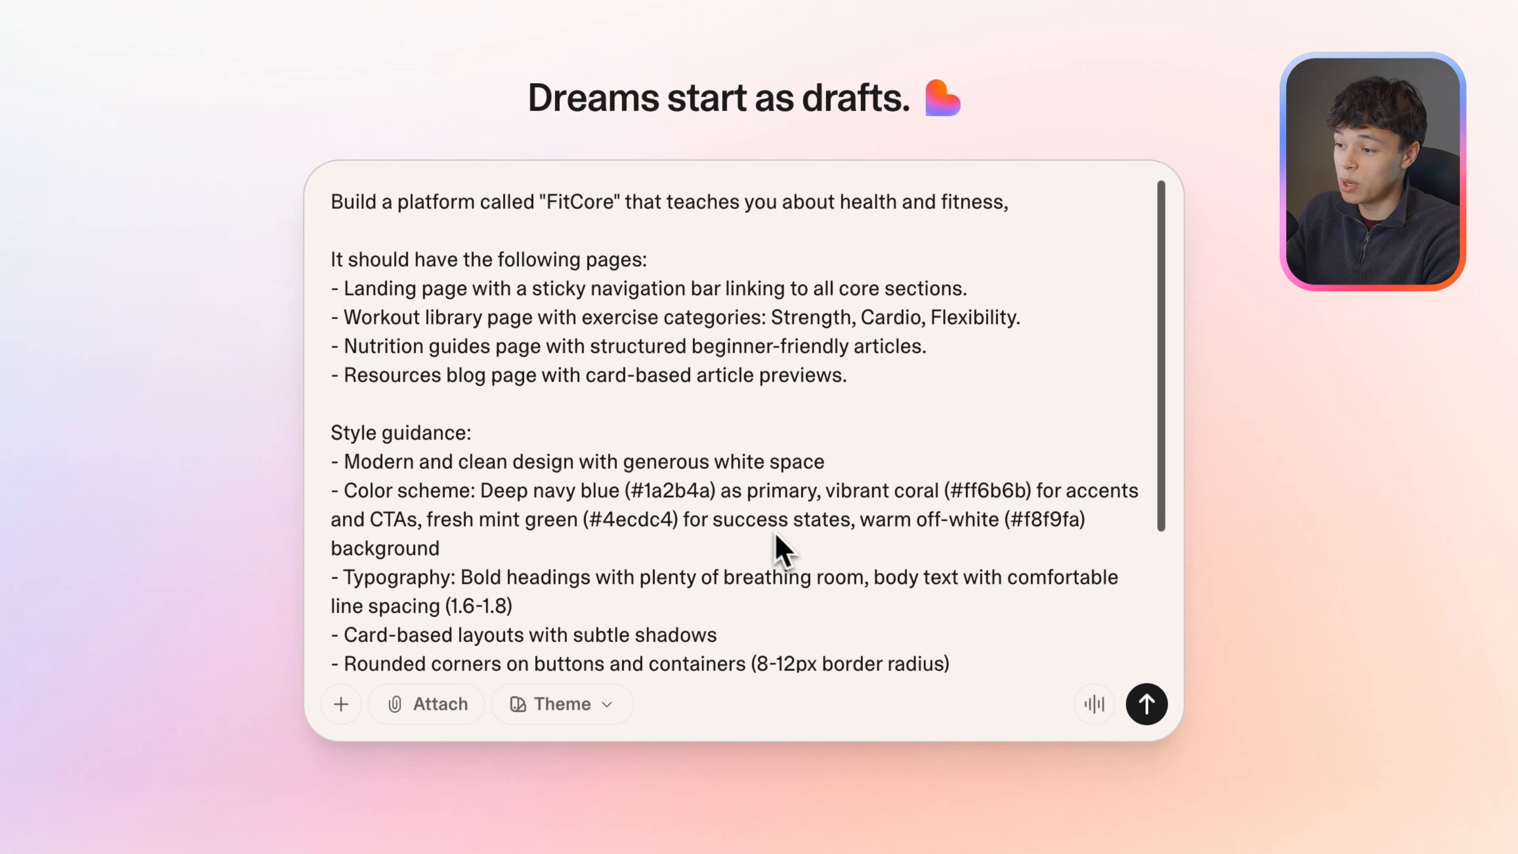
pyautogui.click(1146, 706)
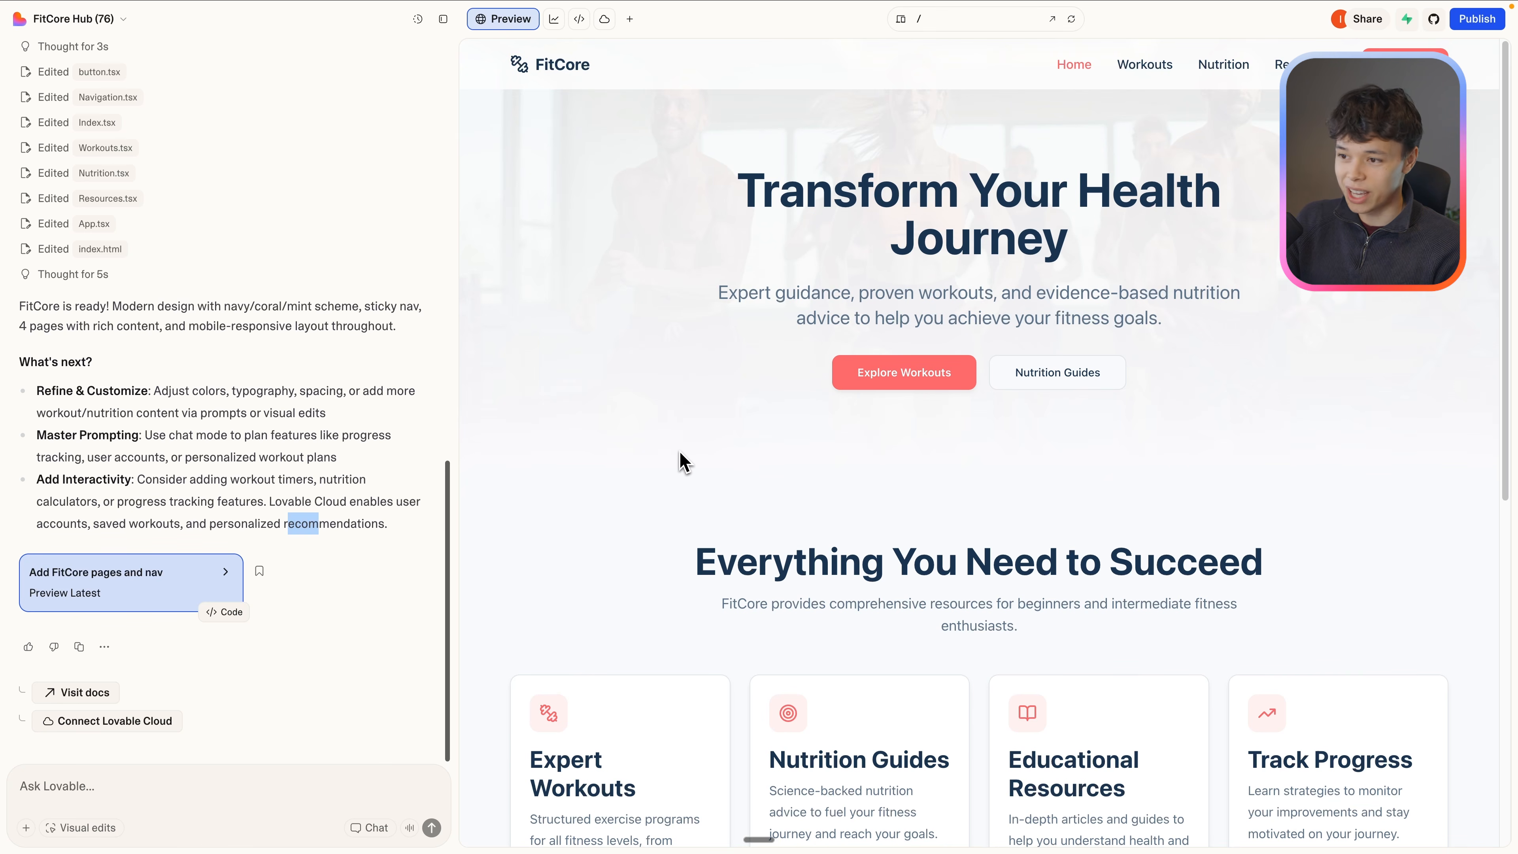
# Look through the generated FitCore landing page, from its hero section to the call to action.
pyautogui.scroll(-1, 986, 269)
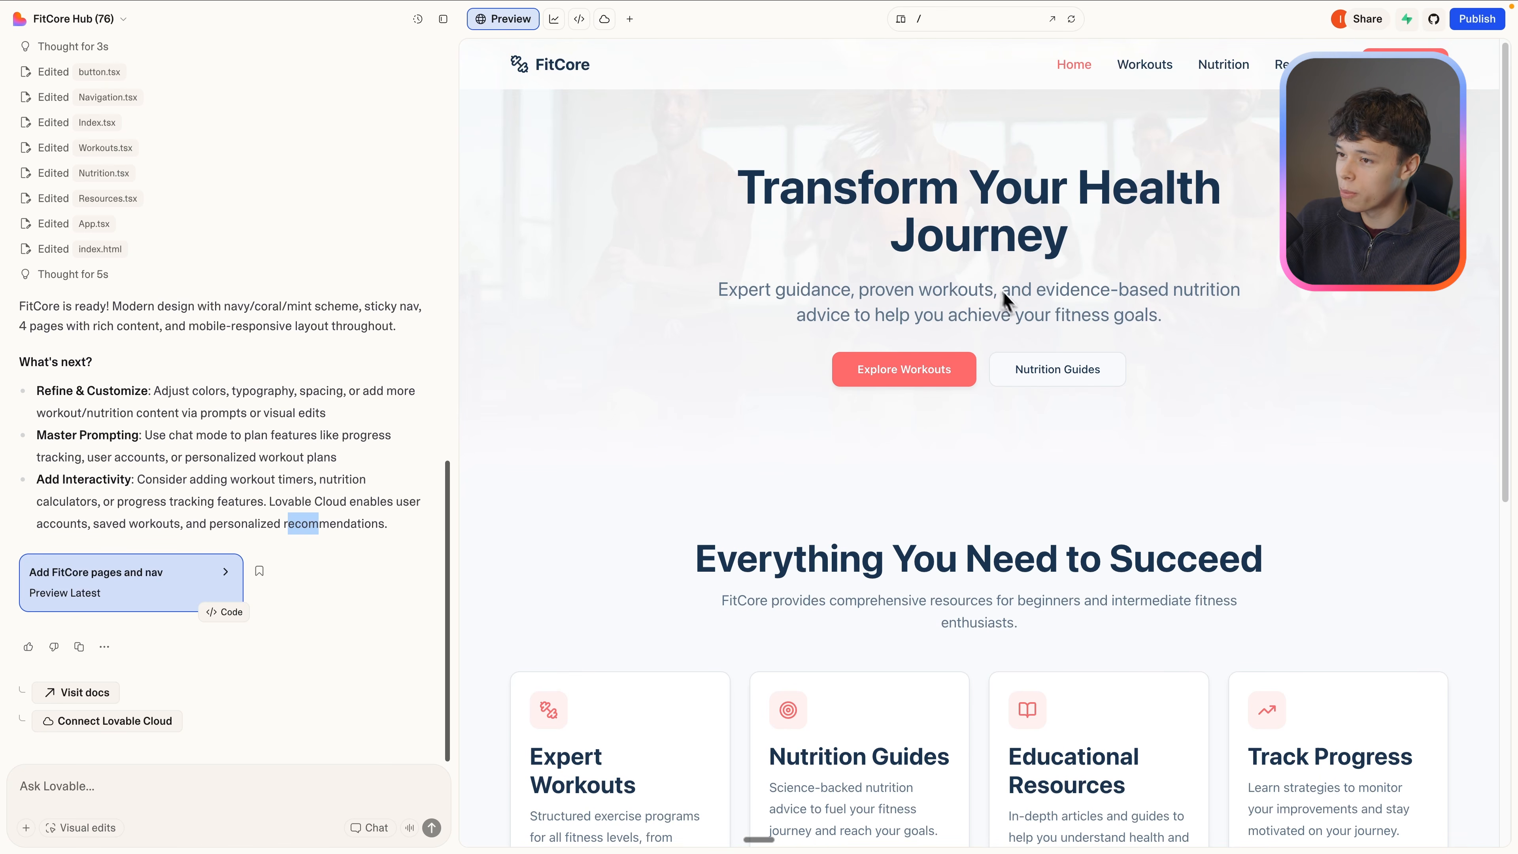
pyautogui.scroll(-1, 813, 458)
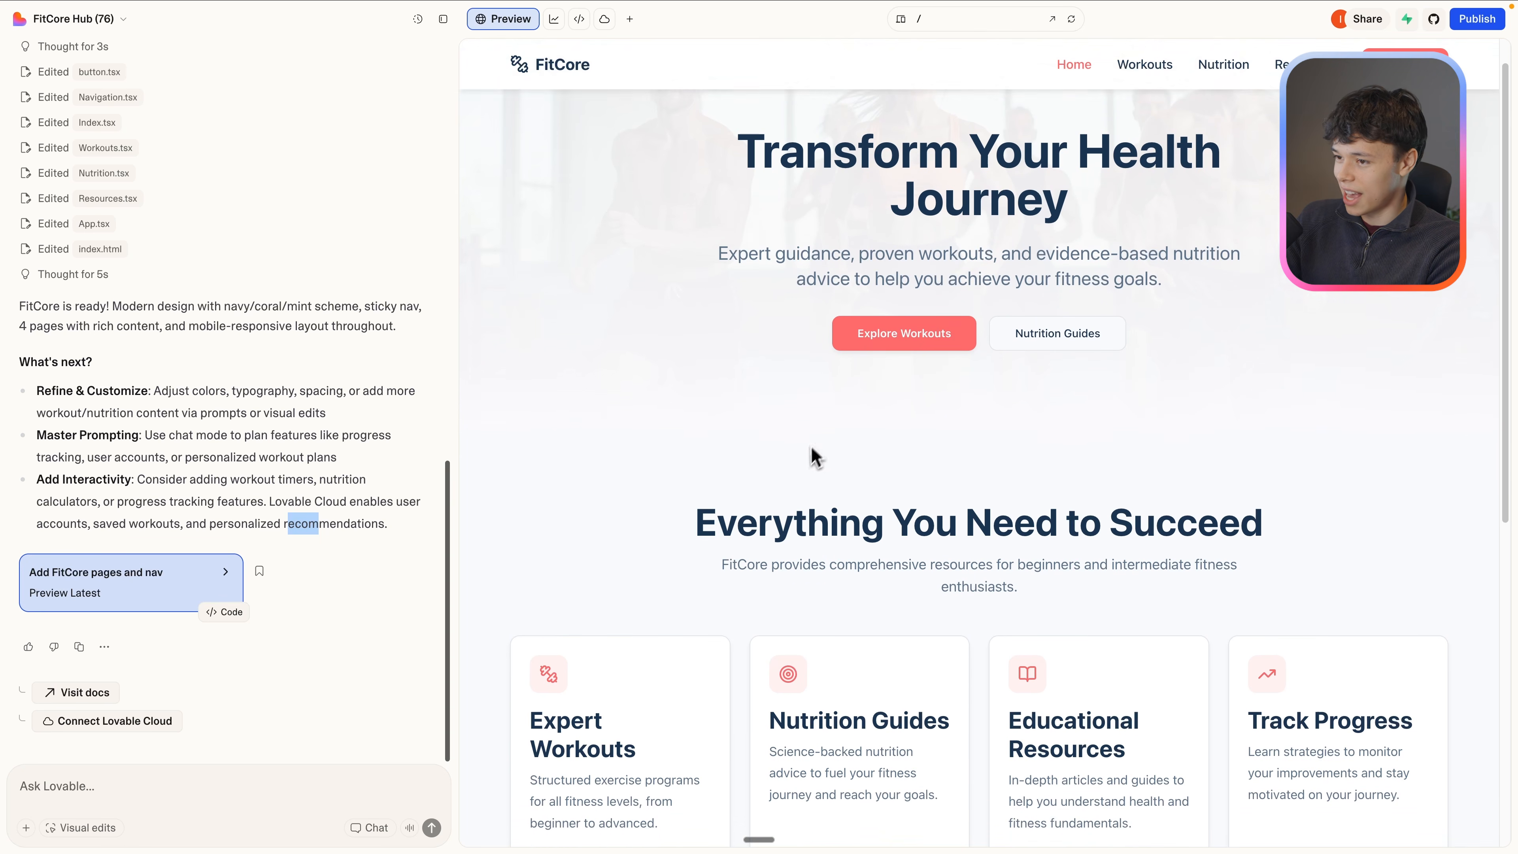
pyautogui.scroll(-5, 705, 380)
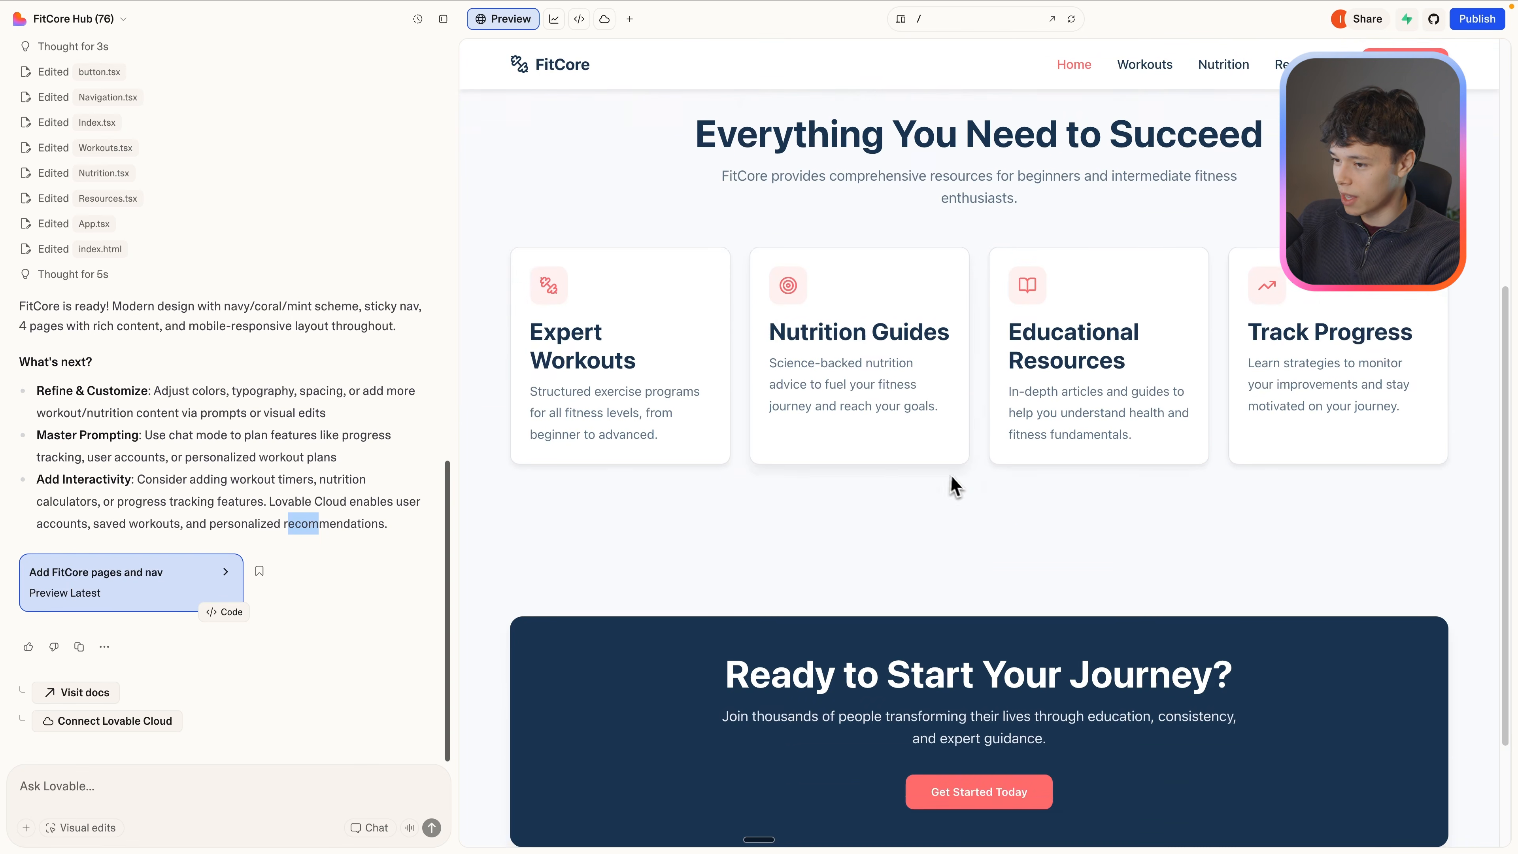
pyautogui.scroll(5, 907, 453)
# Open the Workouts page in the preview and try the Strength, Cardio, Flexibility and All Workouts filters.
pyautogui.click(1144, 64)
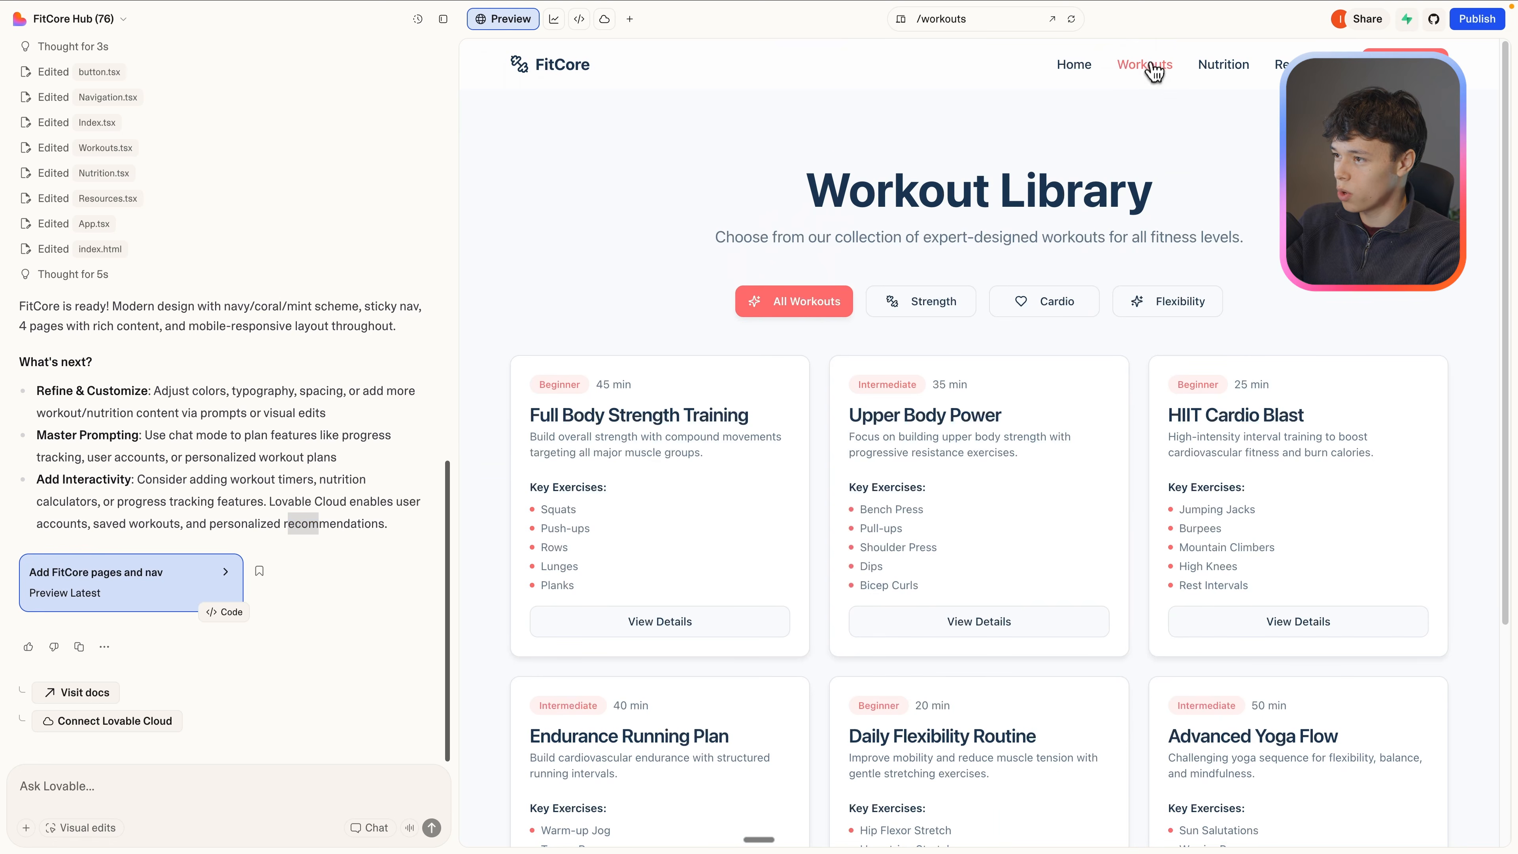
pyautogui.scroll(-2, 905, 331)
pyautogui.scroll(2, 902, 327)
pyautogui.click(929, 313)
pyautogui.click(1047, 306)
pyautogui.click(1172, 303)
pyautogui.click(925, 306)
pyautogui.click(828, 307)
pyautogui.scroll(-1, 907, 417)
pyautogui.scroll(-4, 908, 420)
pyautogui.scroll(4, 907, 418)
# Look through the Nutrition page and the article cards on the Resources page of the preview.
pyautogui.click(1224, 64)
pyautogui.scroll(-9, 1239, 406)
pyautogui.scroll(9, 1239, 407)
pyautogui.click(1303, 64)
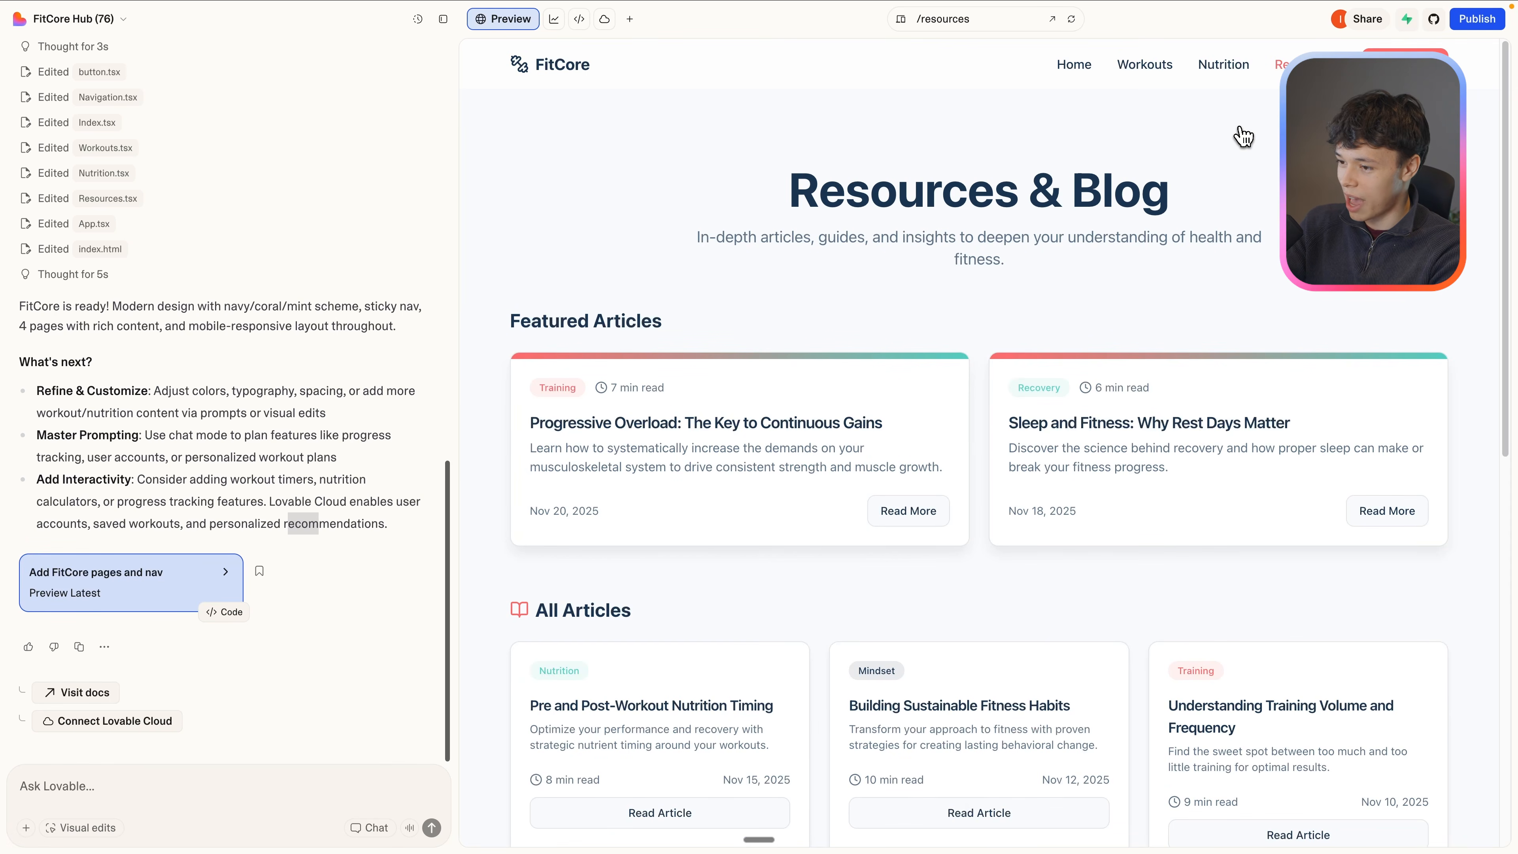
pyautogui.scroll(-8, 907, 397)
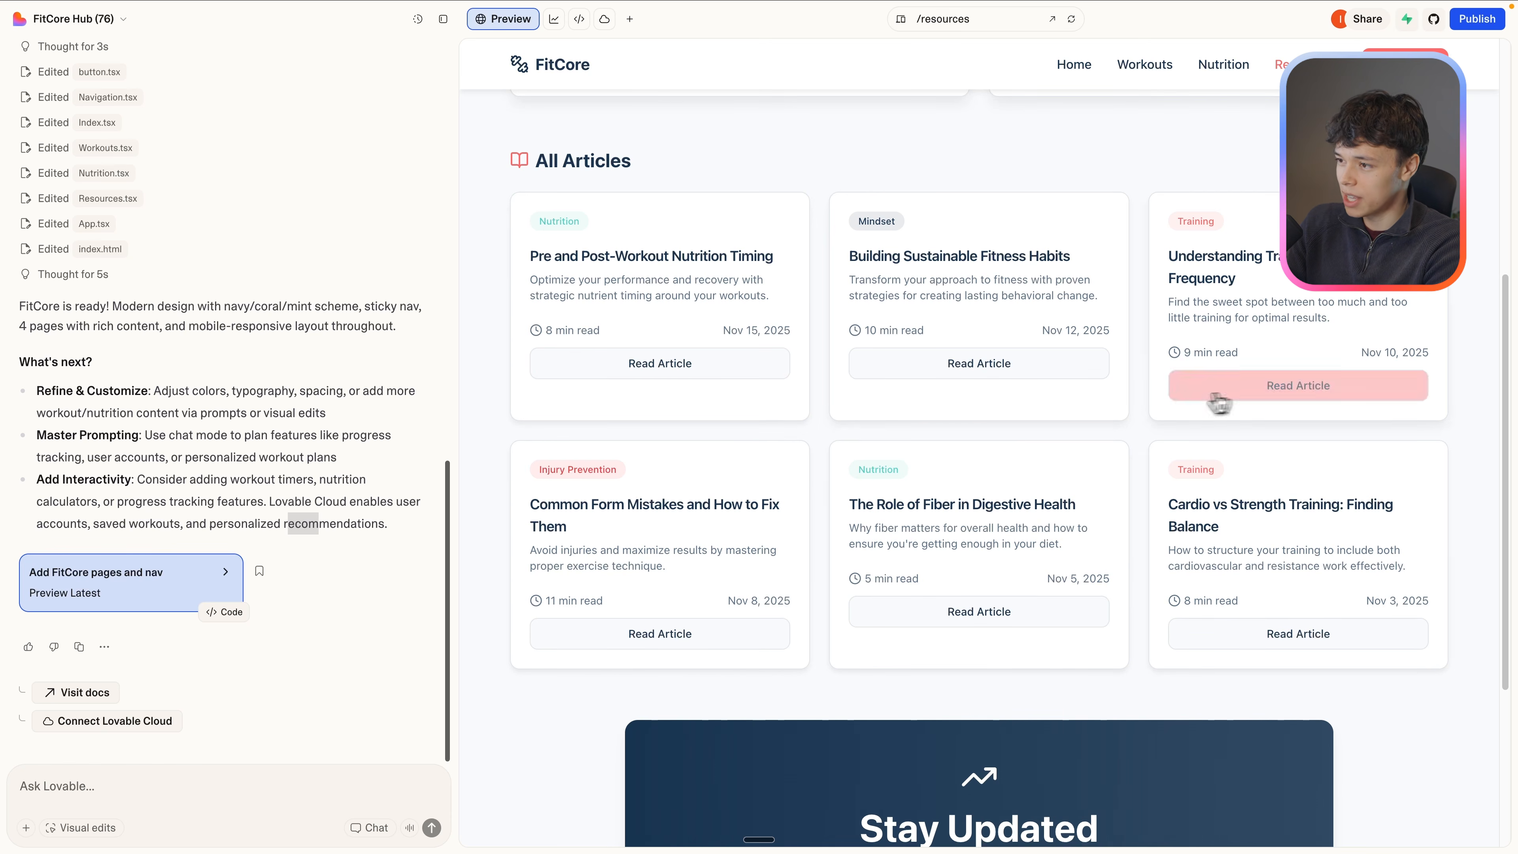
pyautogui.scroll(-3, 1080, 396)
pyautogui.scroll(7, 908, 620)
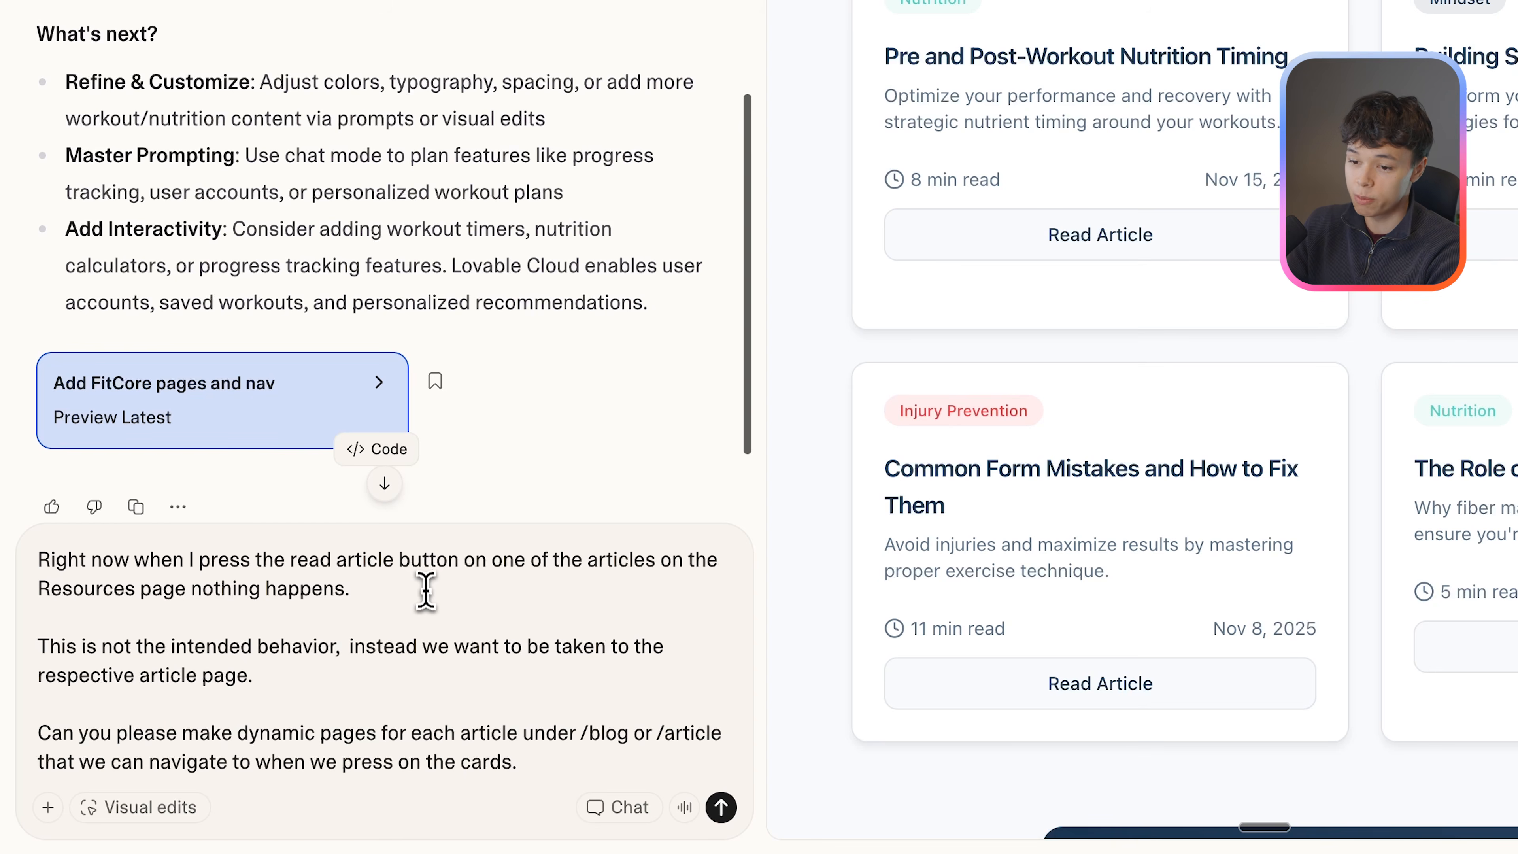
# Send a request for dynamic article pages under /blog or /article that open from the cards on the Resources page.
pyautogui.click(587, 759)
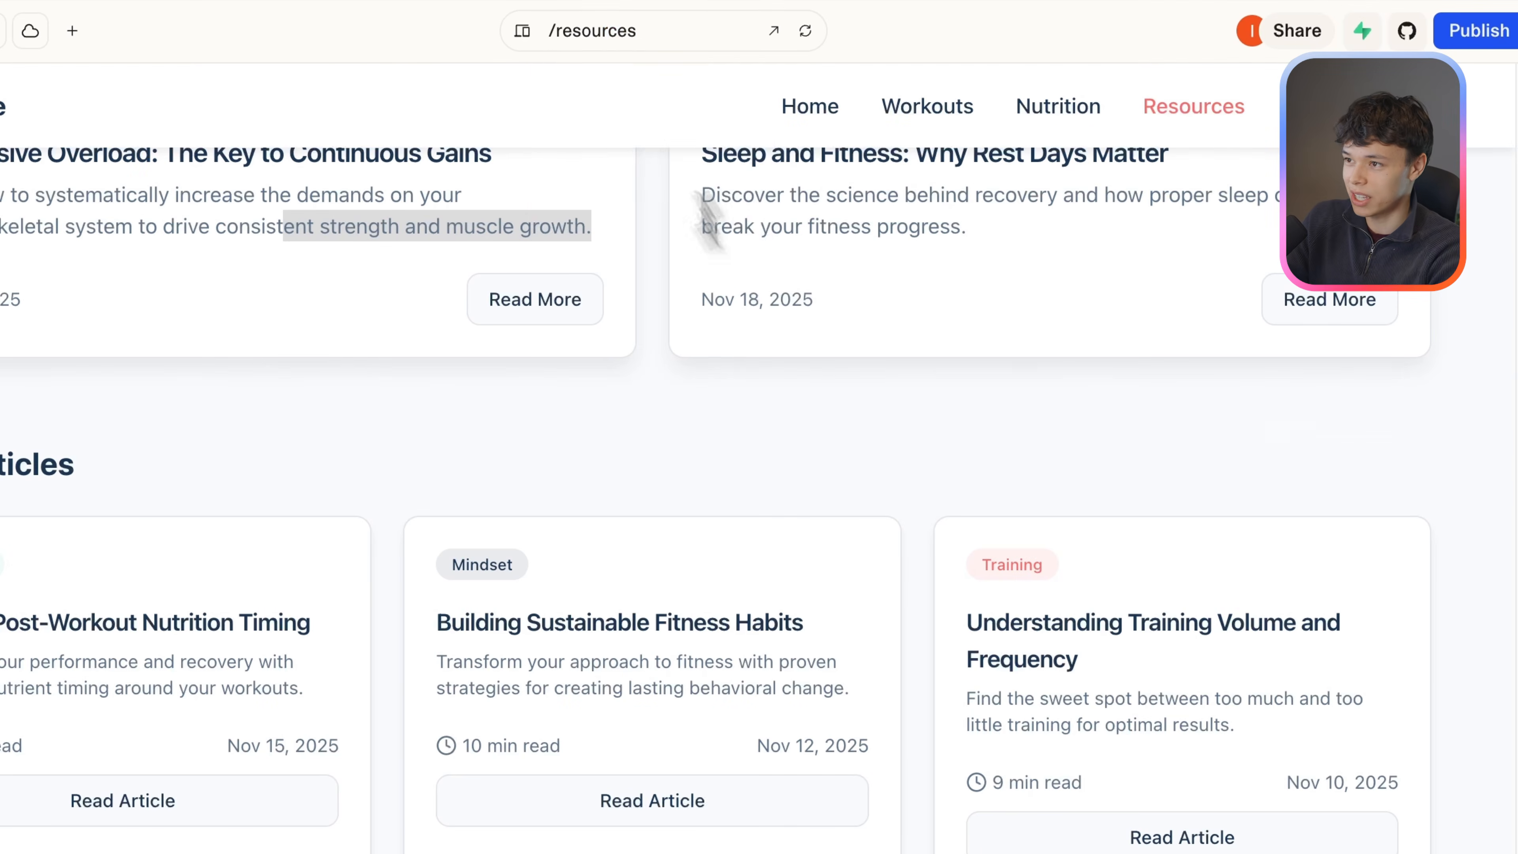
pyautogui.click(950, 17)
pyautogui.click(670, 81)
pyautogui.click(645, 44)
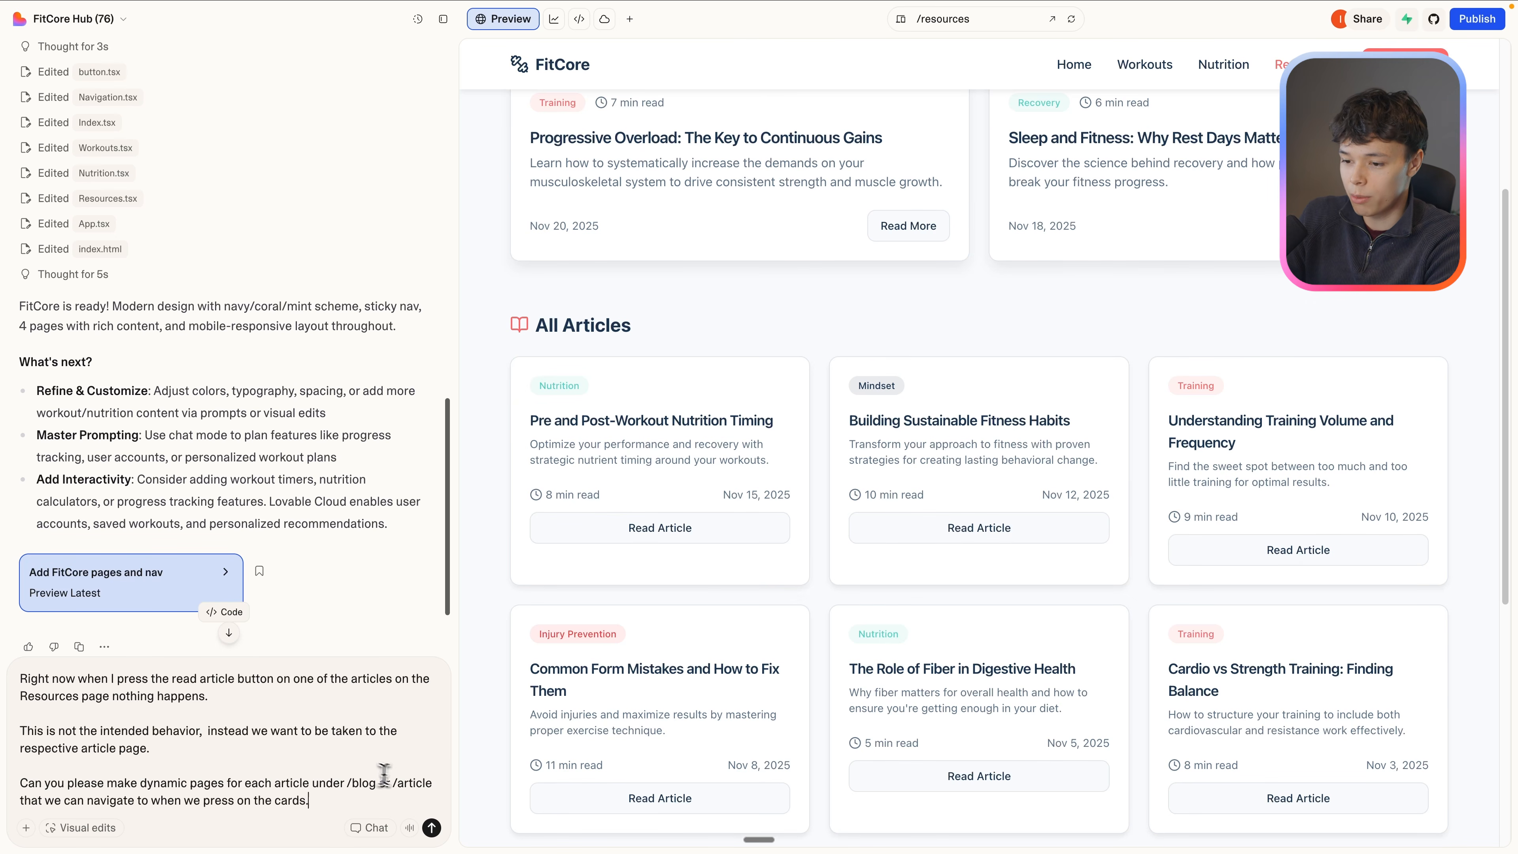
pyautogui.click(432, 828)
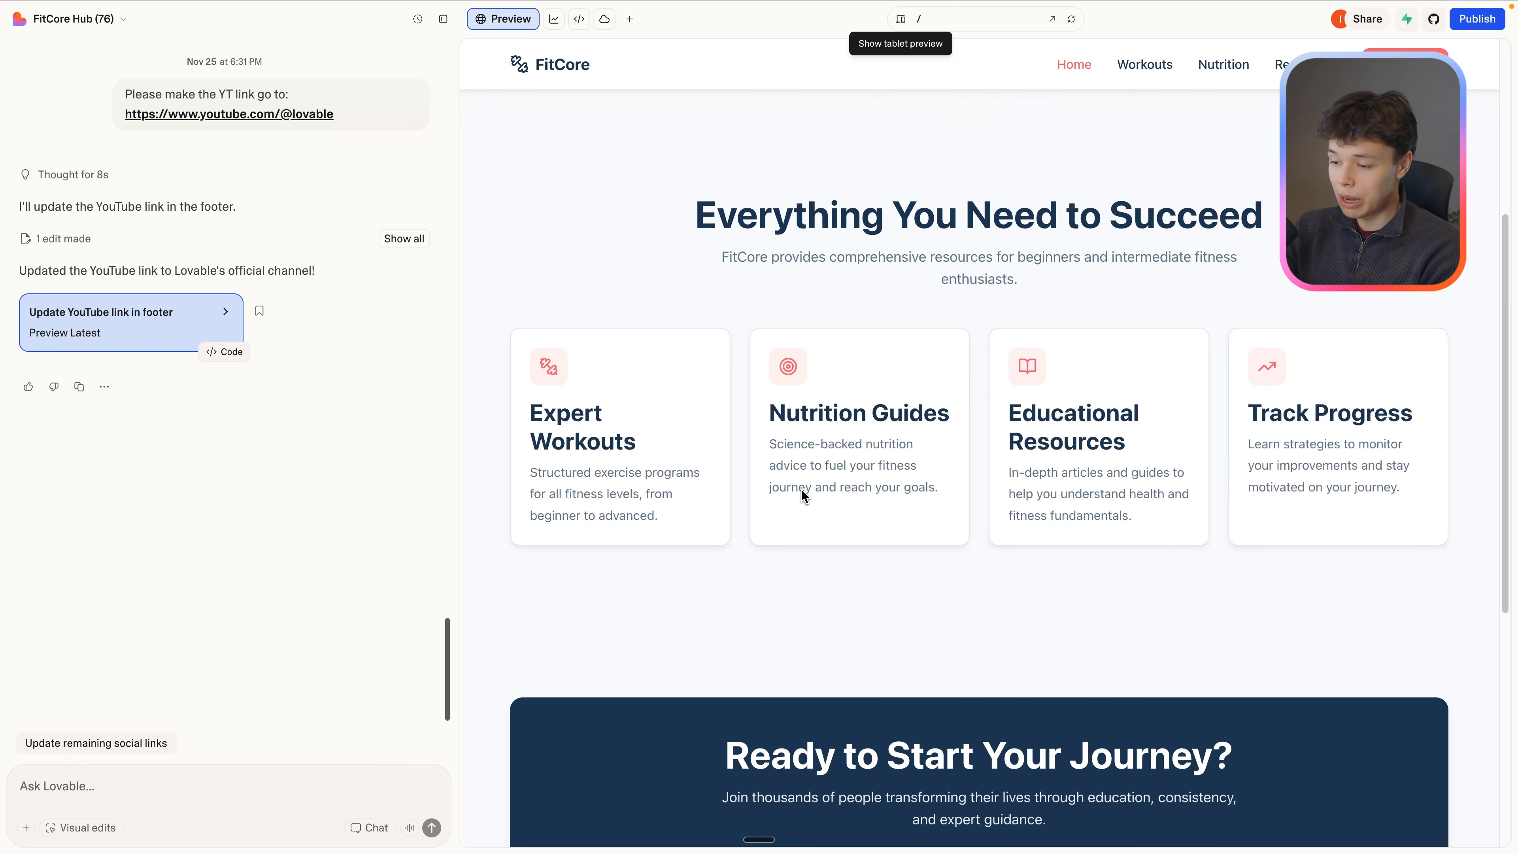
# View the landing page down to its footer, and expand and select the original FitCore prompt in the chat history.
pyautogui.scroll(-10, 801, 489)
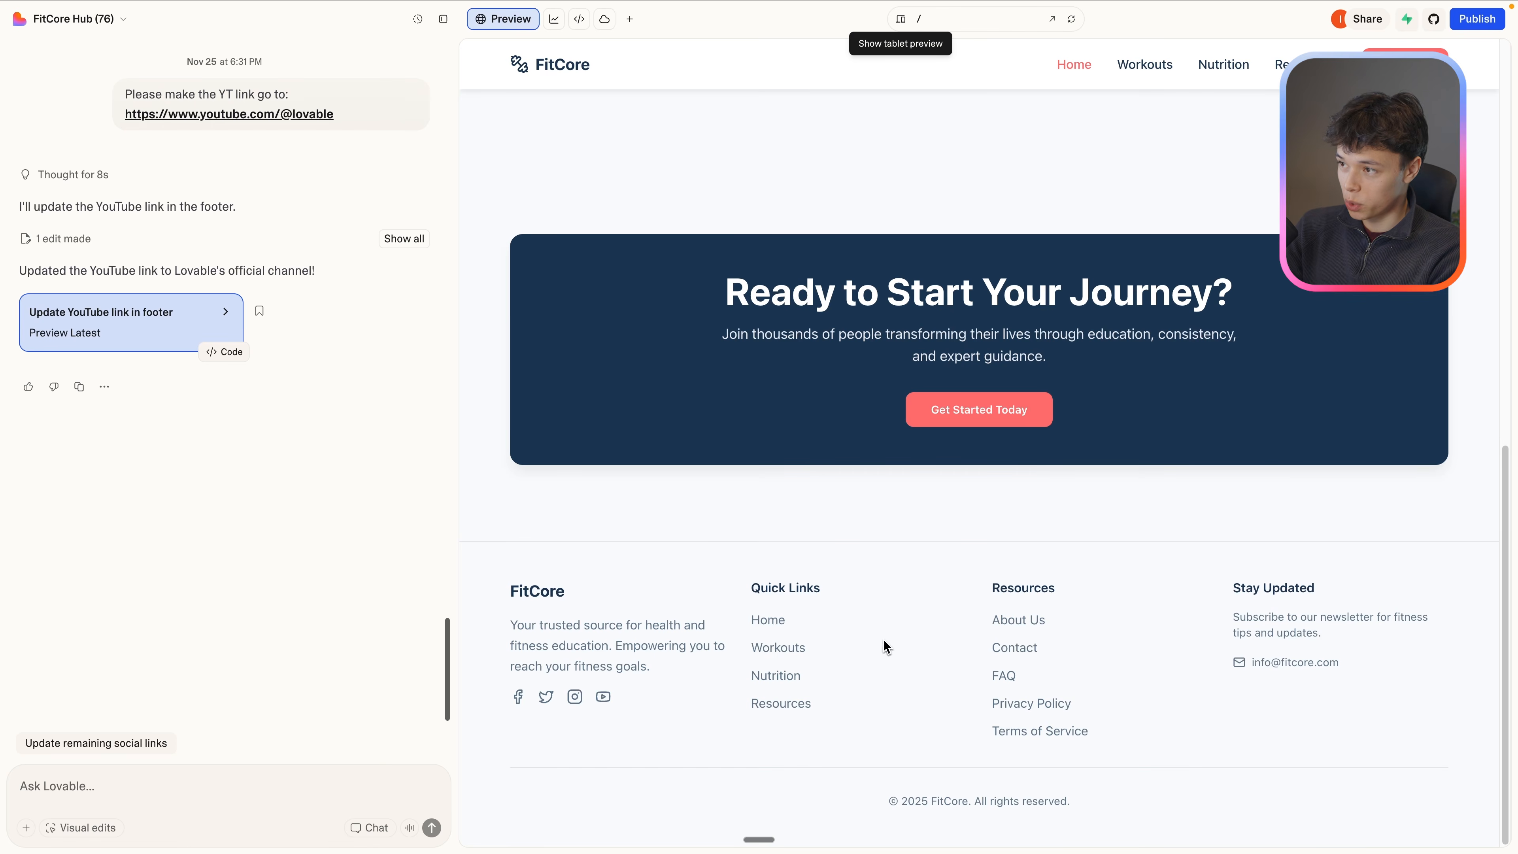
pyautogui.scroll(15, 939, 518)
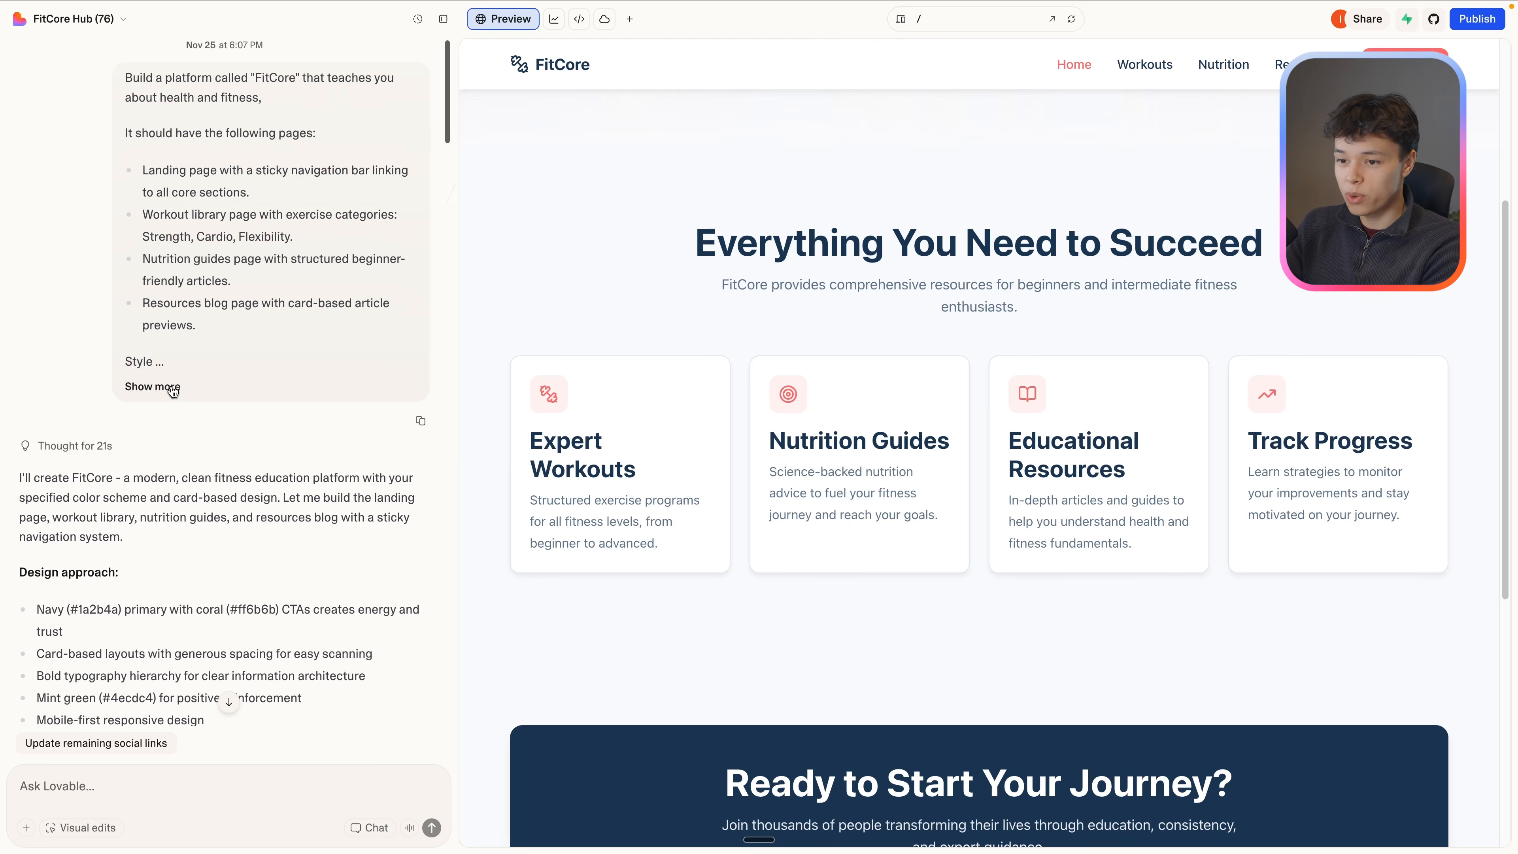
pyautogui.click(172, 387)
pyautogui.scroll(-7, 294, 427)
pyautogui.moveTo(204, 384)
pyautogui.mouseDown()
pyautogui.moveTo(201, 354)
pyautogui.moveTo(213, 363)
pyautogui.mouseUp()
pyautogui.scroll(-6, 224, 413)
pyautogui.moveTo(236, 456); pyautogui.dragTo(137, 284)
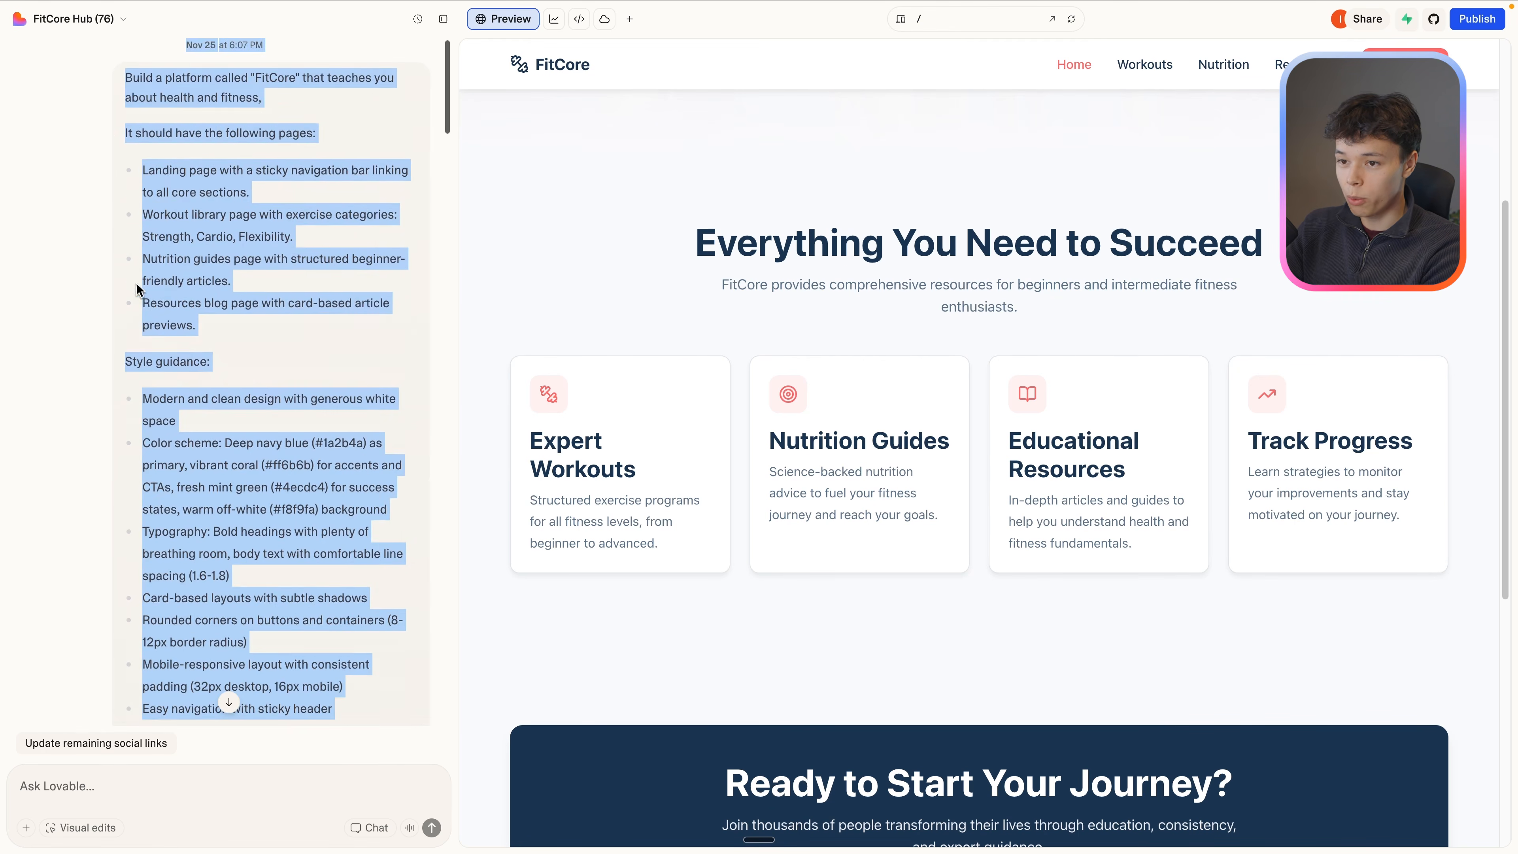
# Open the project's Knowledge settings and paste the FitCore prompt into the instructions.
pyautogui.click(110, 18)
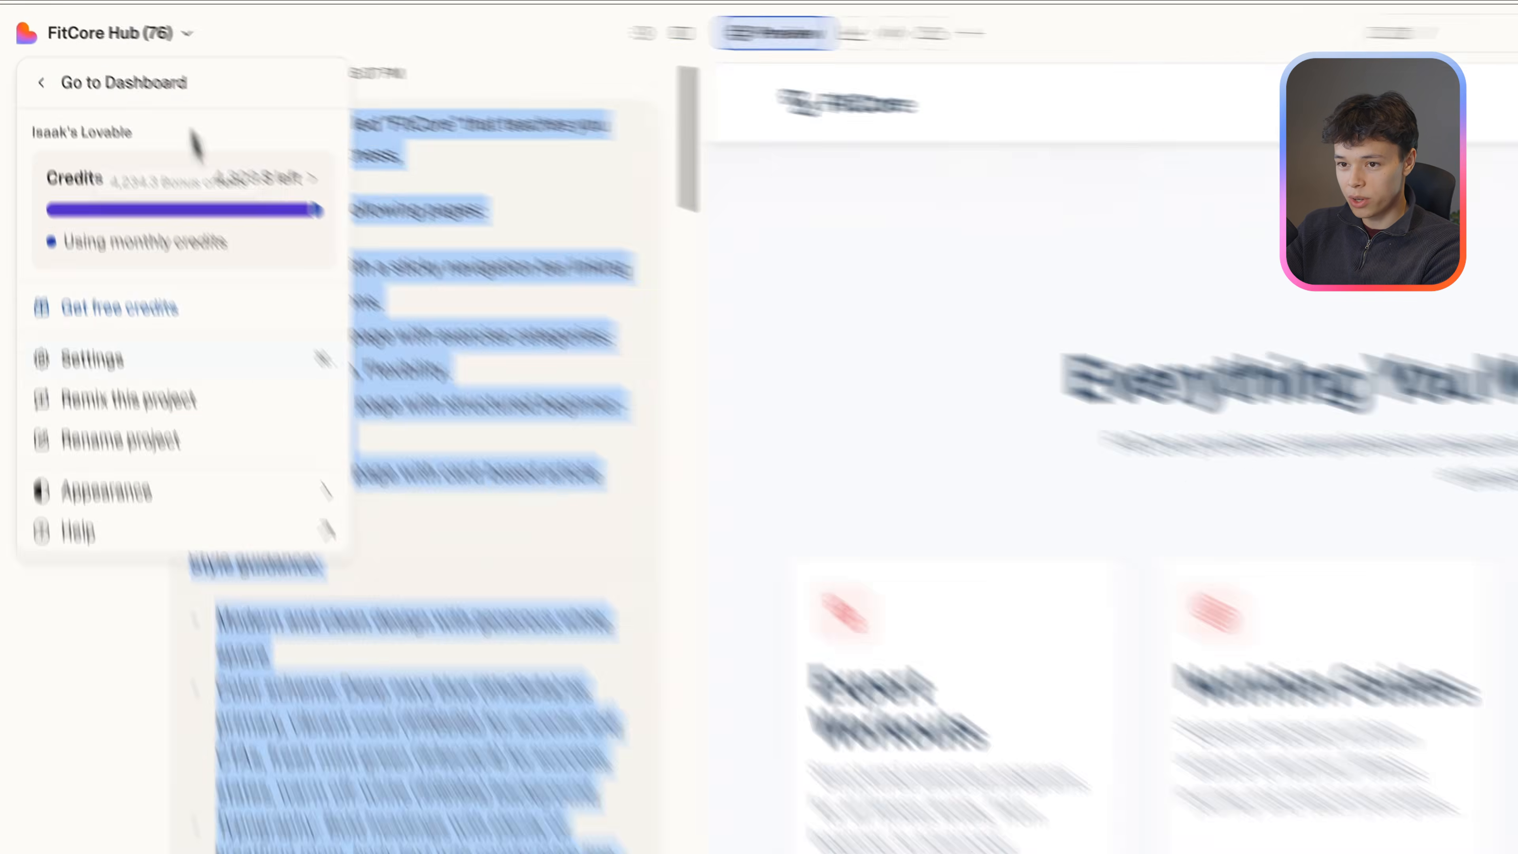
pyautogui.click(95, 359)
pyautogui.click(257, 225)
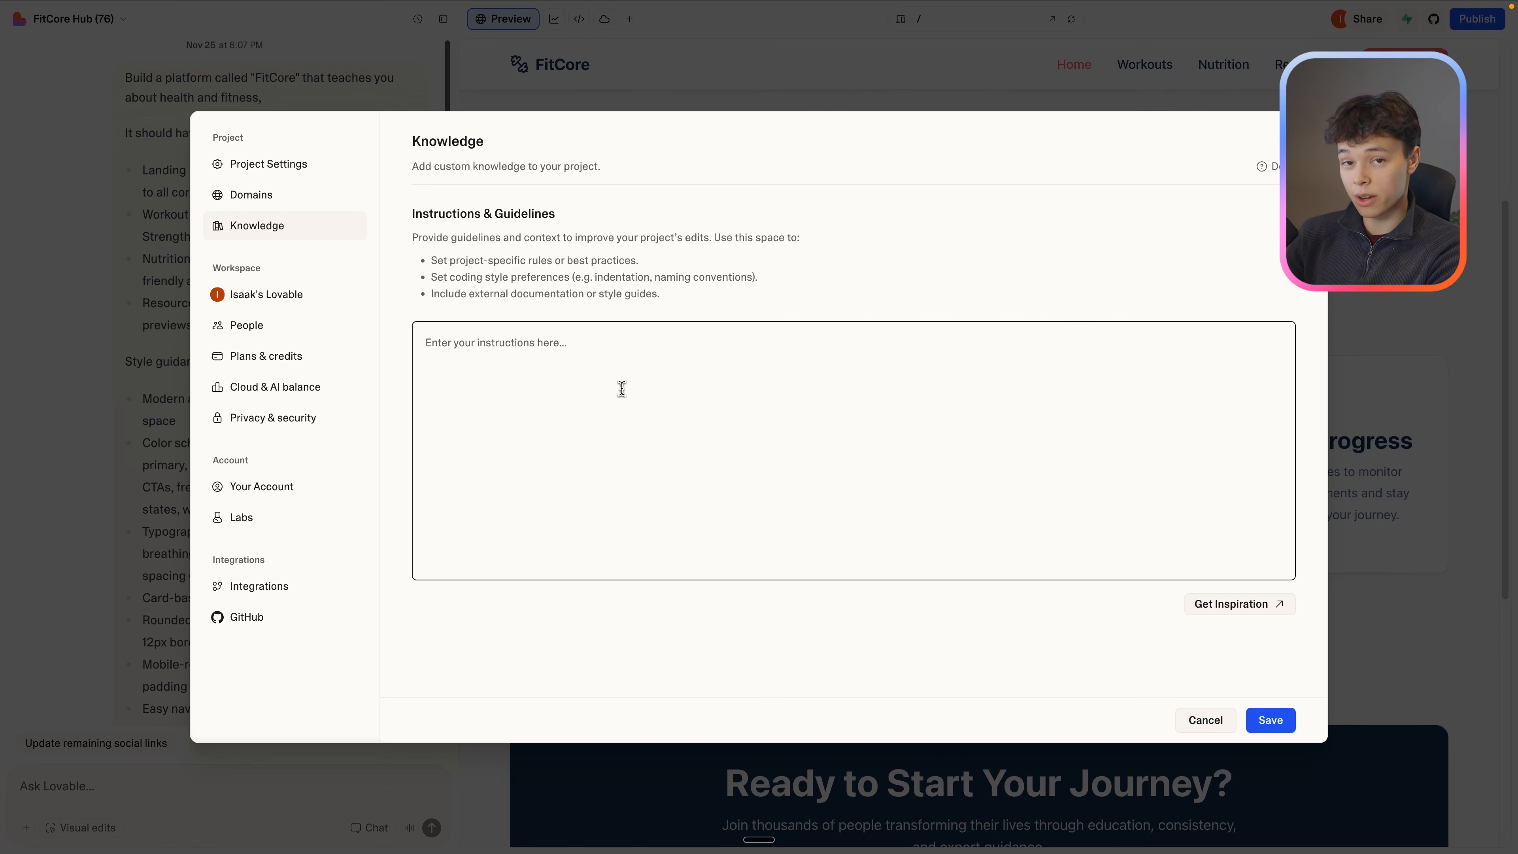
pyautogui.press('super+v')
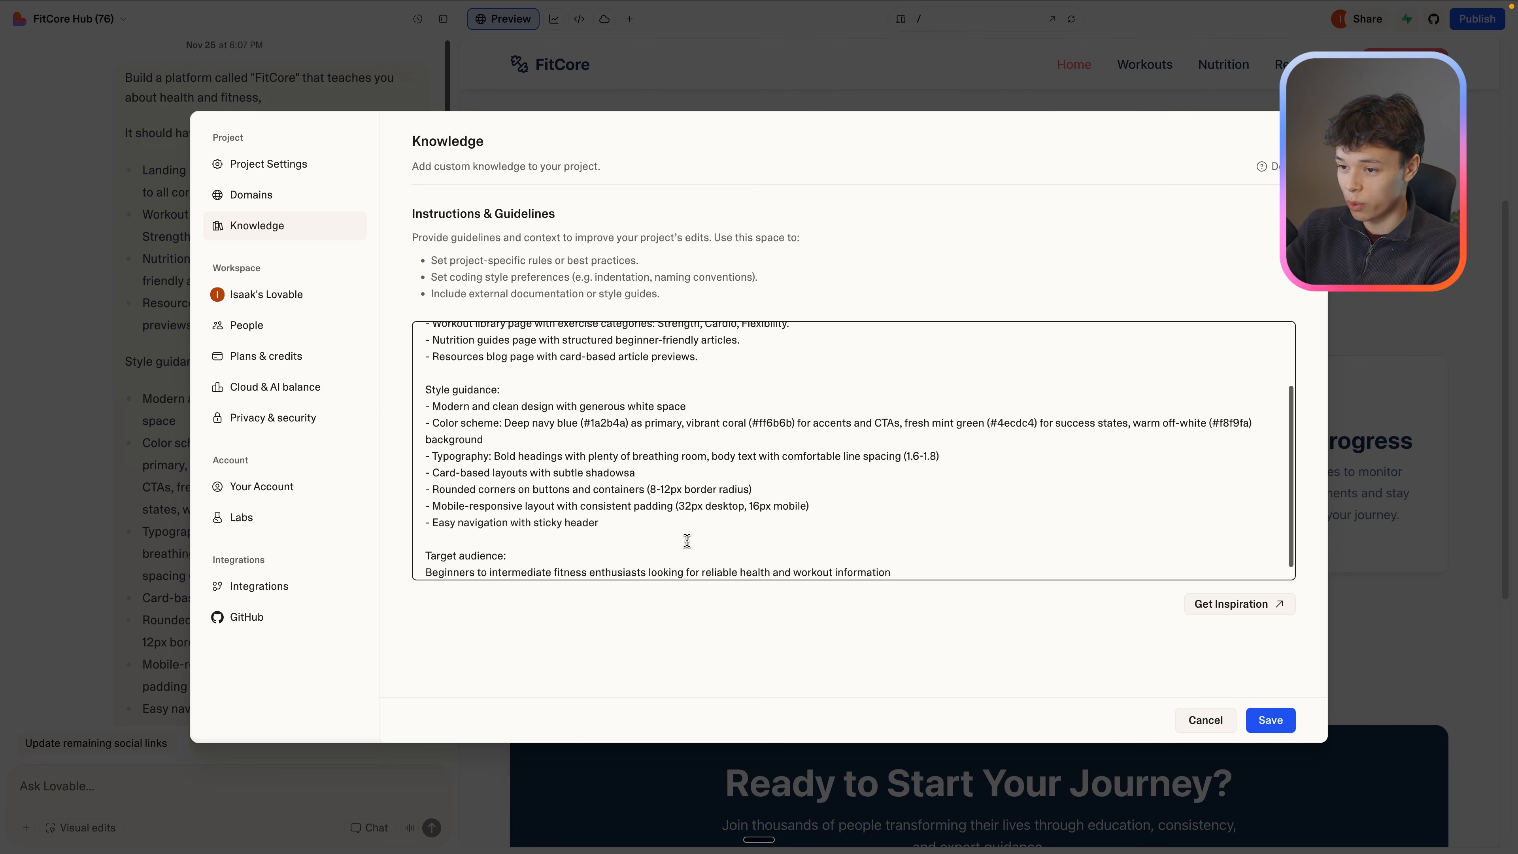
# Check the page list, style guidance and target audience in the knowledge instructions and save them.
pyautogui.moveTo(686, 541); pyautogui.dragTo(427, 405)
pyautogui.scroll(3, 598, 454)
pyautogui.moveTo(698, 443); pyautogui.dragTo(432, 399)
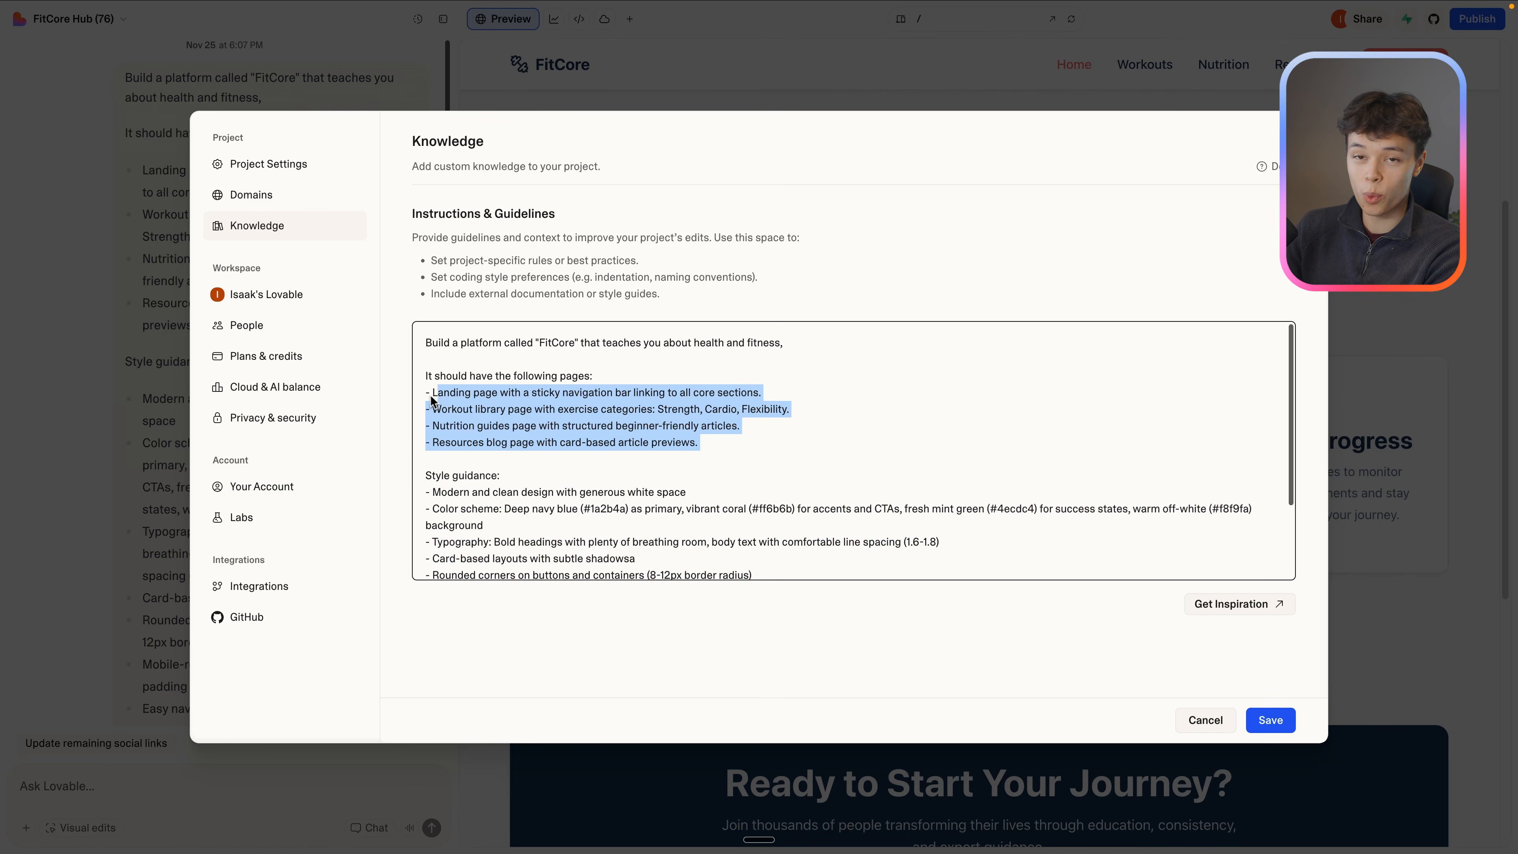
pyautogui.scroll(-3, 513, 453)
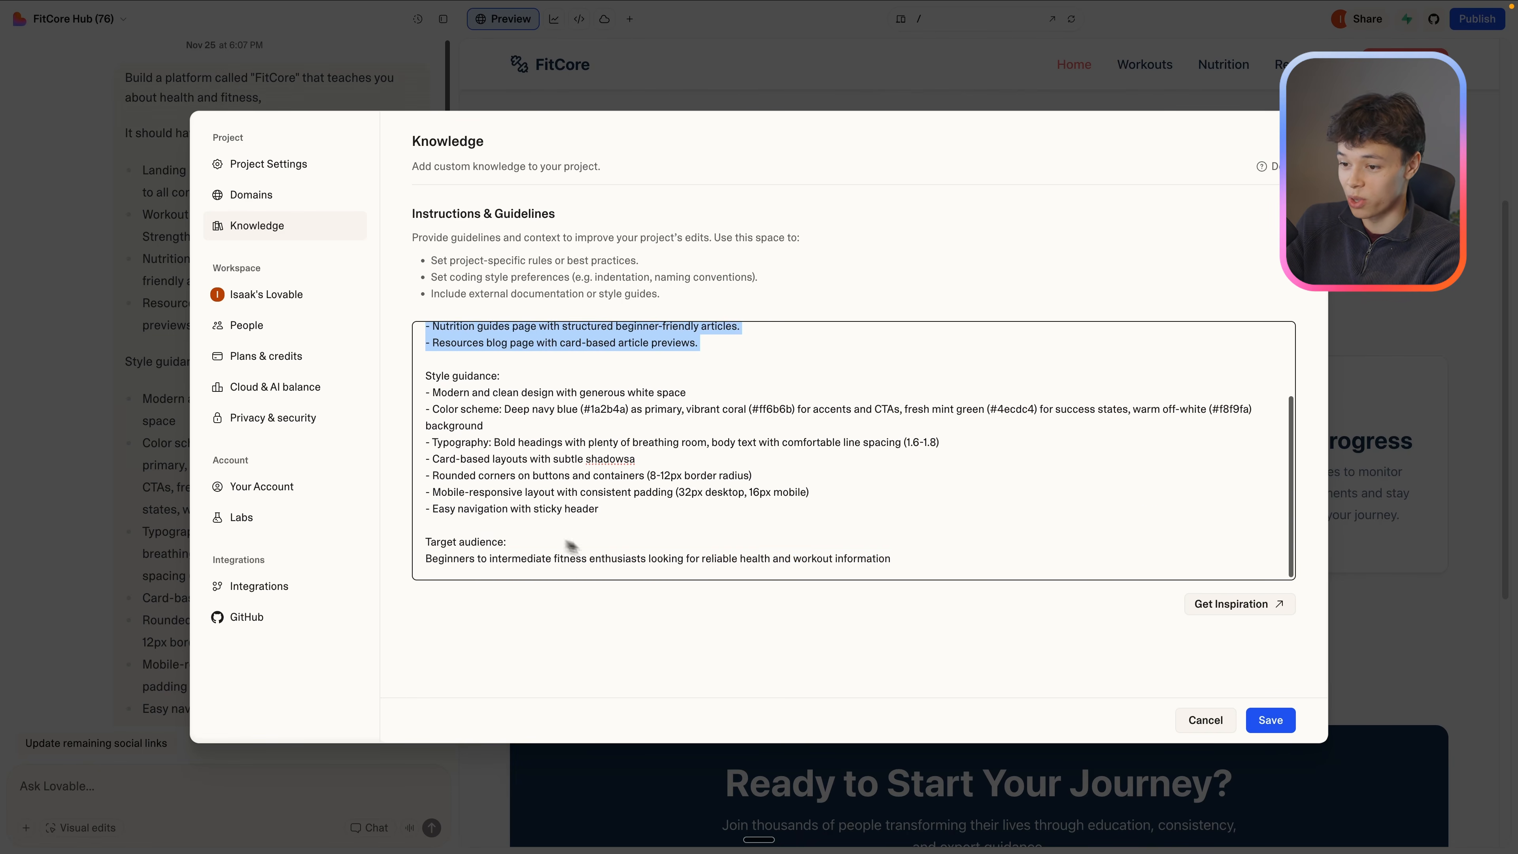
pyautogui.moveTo(892, 559); pyautogui.dragTo(448, 551)
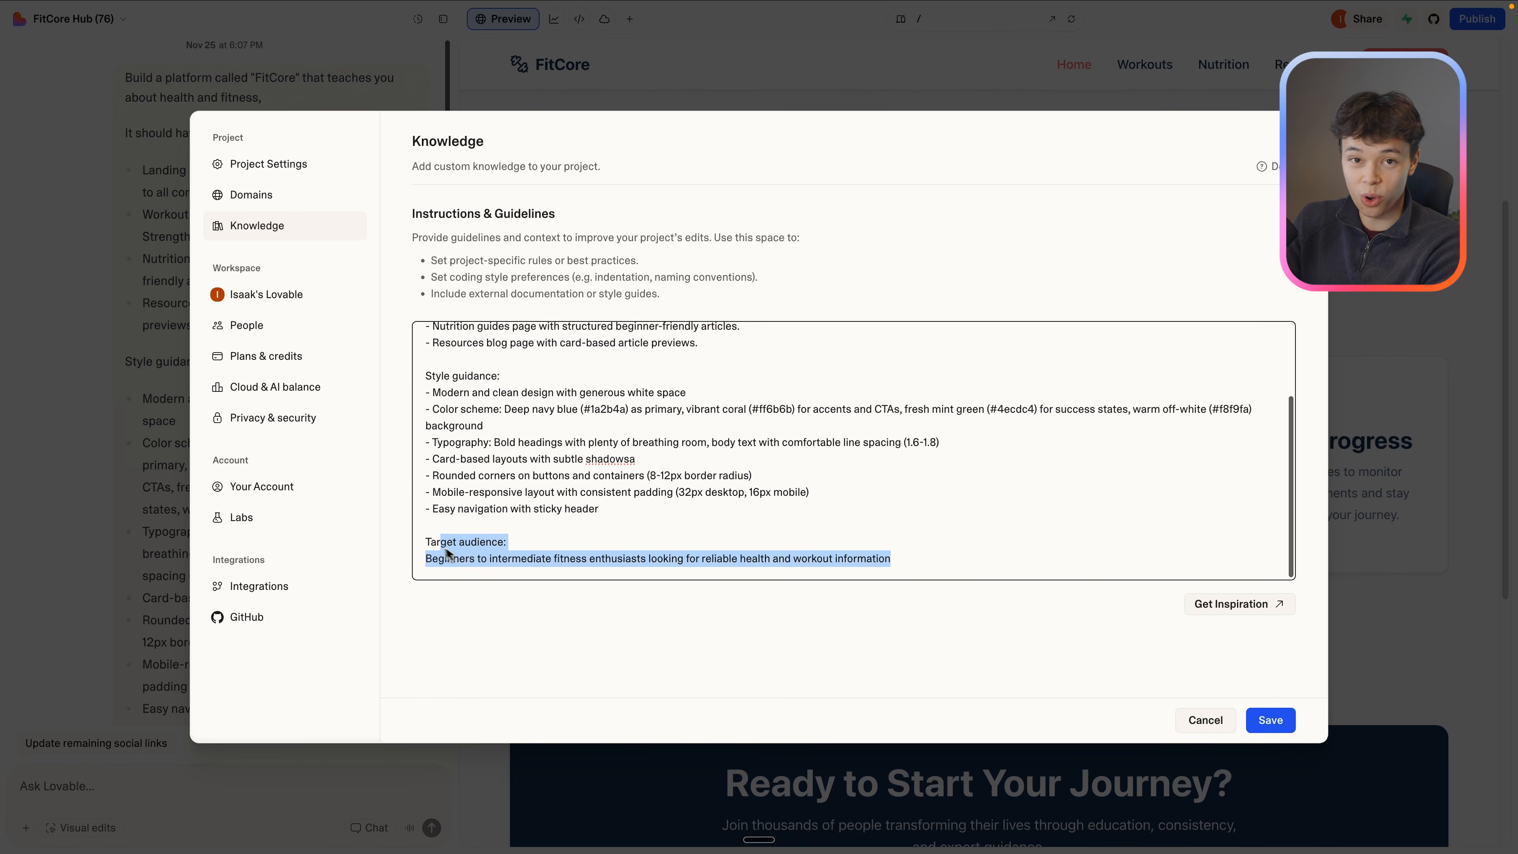
pyautogui.click(1272, 720)
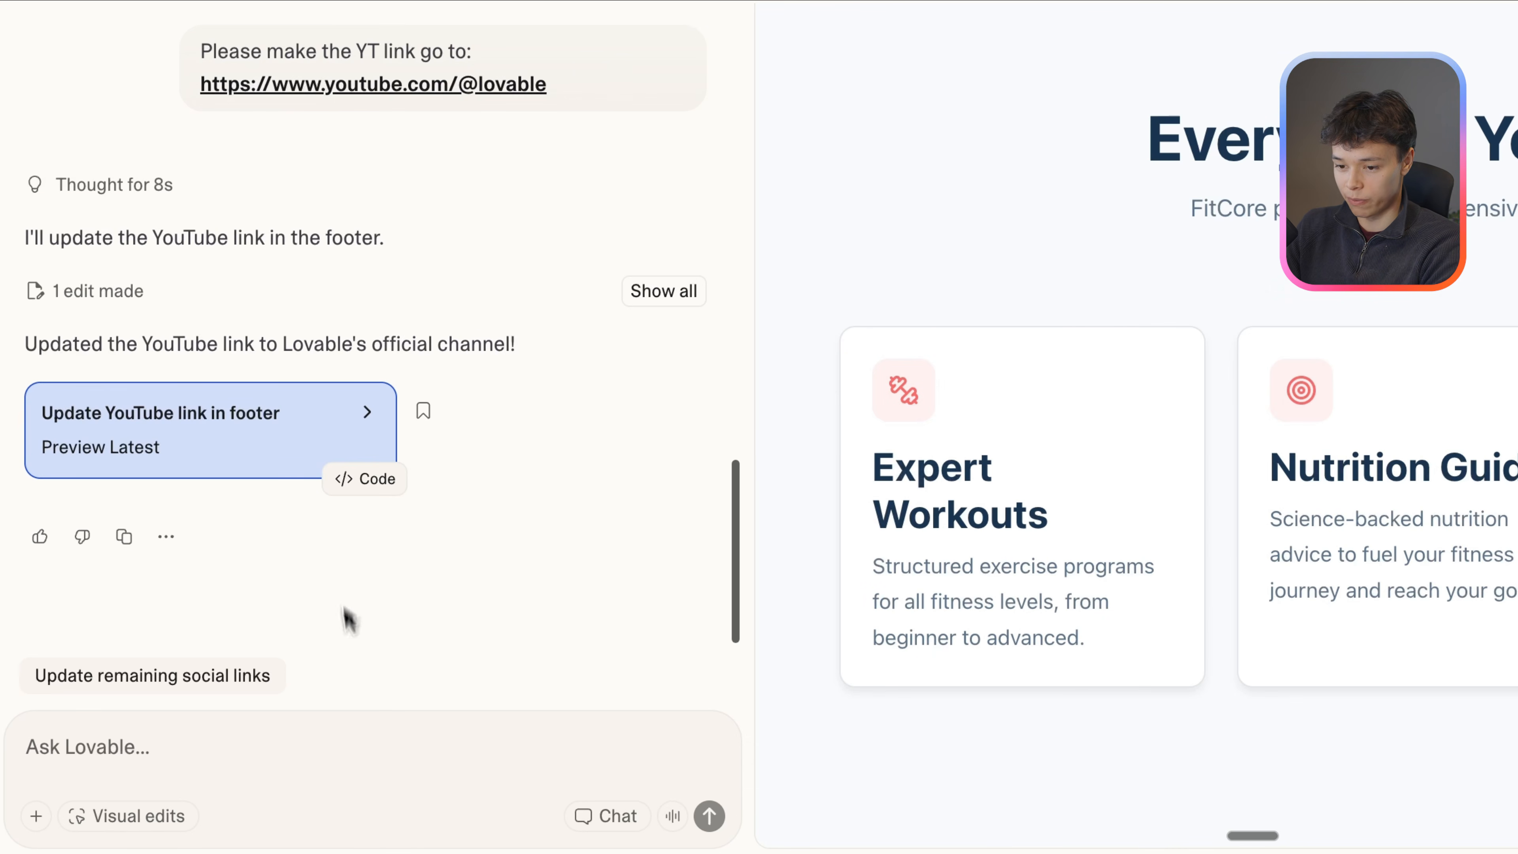
# Select the Expert Workouts card content with Visual edits and set its horizontal margin to 7.
pyautogui.click(162, 818)
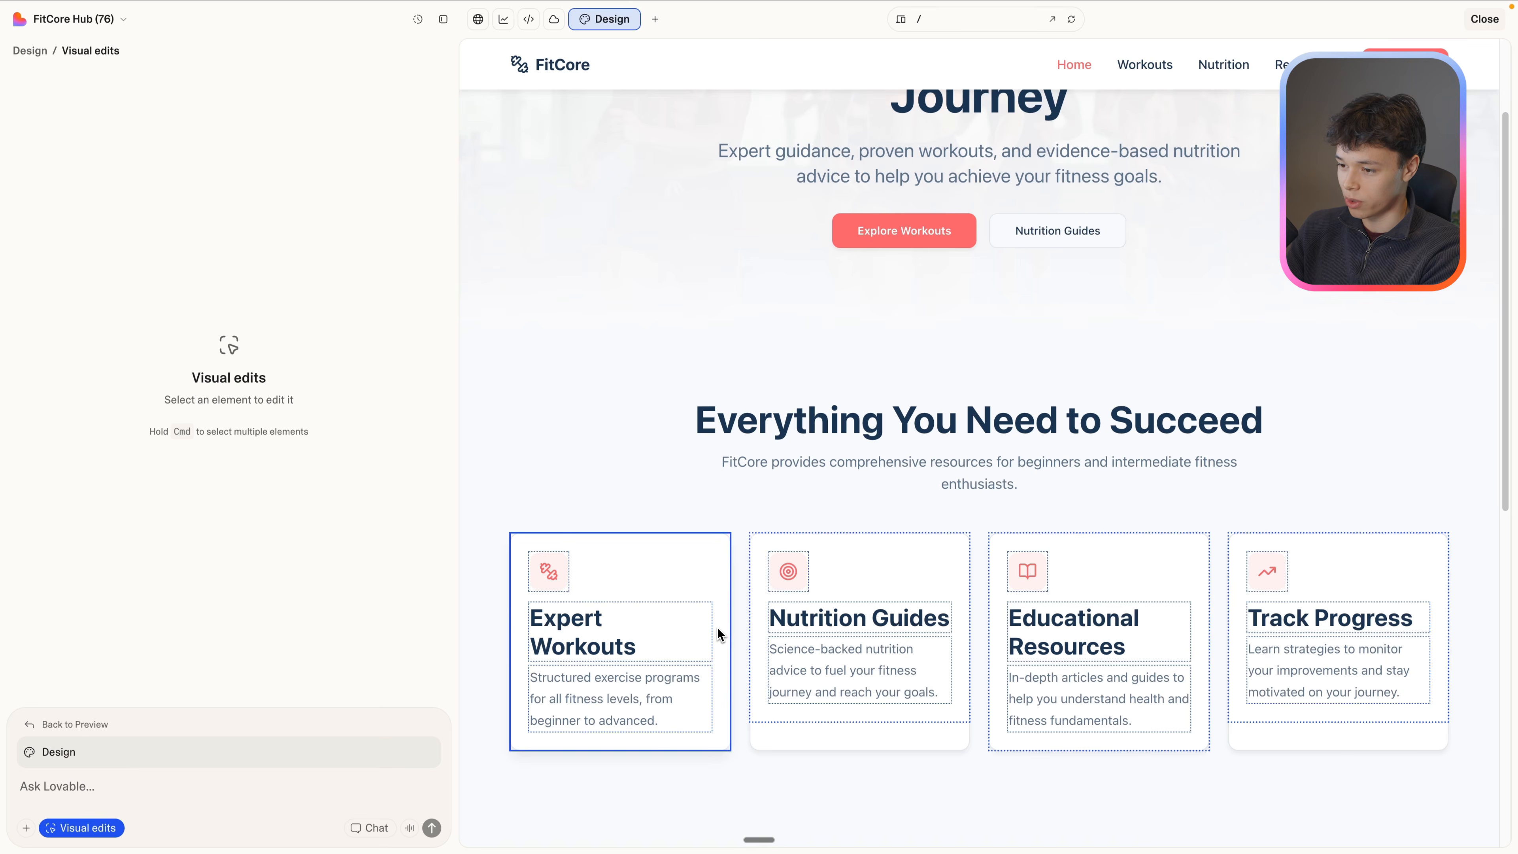
pyautogui.click(717, 627)
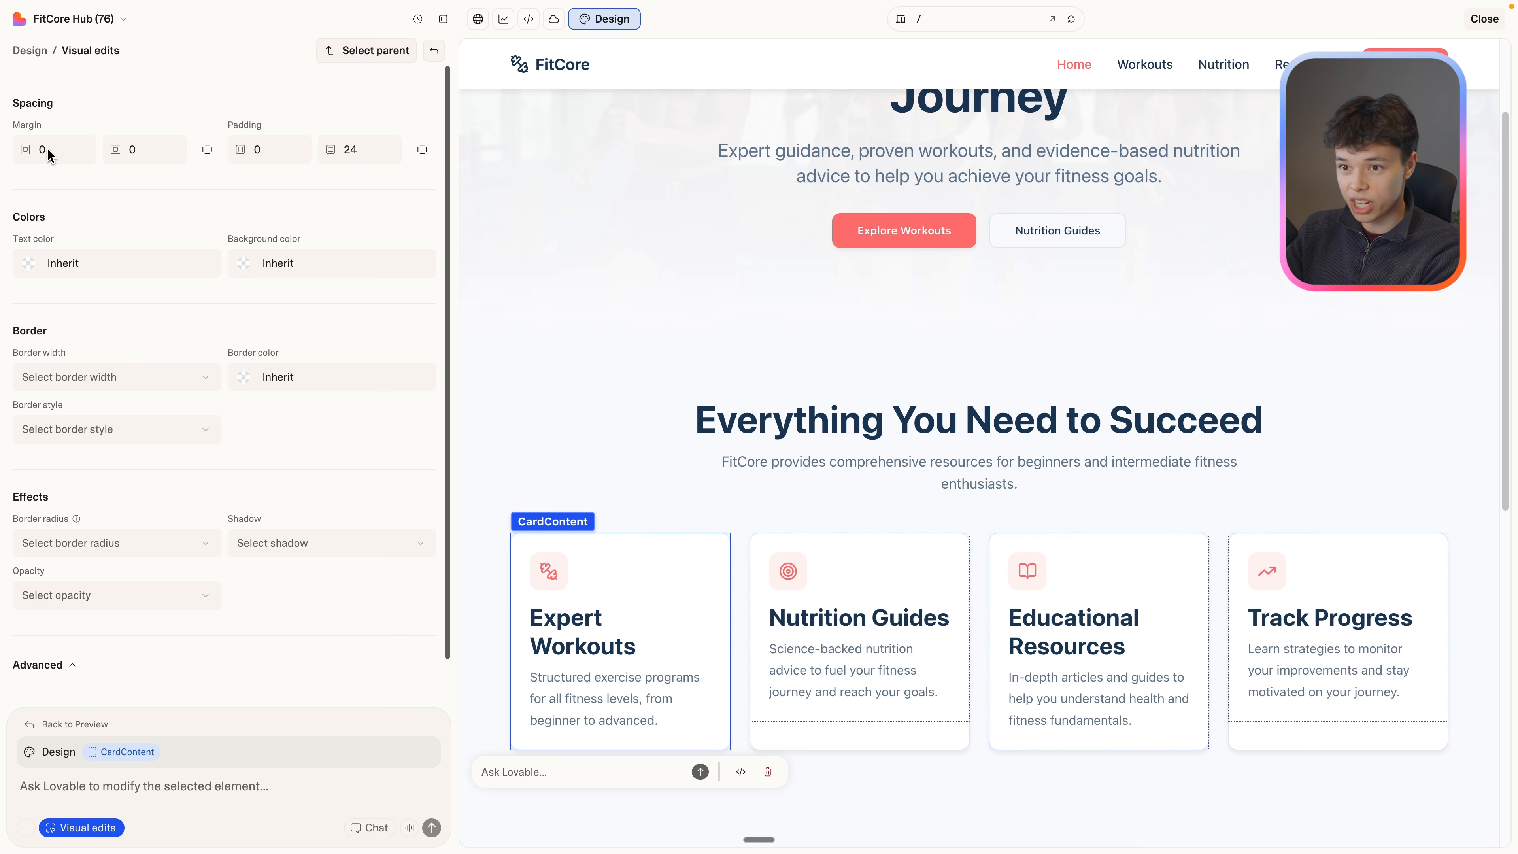
pyautogui.moveTo(25, 150)
pyautogui.mouseDown()
pyautogui.moveTo(4, 150)
pyautogui.moveTo(60, 162)
pyautogui.moveTo(40, 174)
pyautogui.mouseUp()
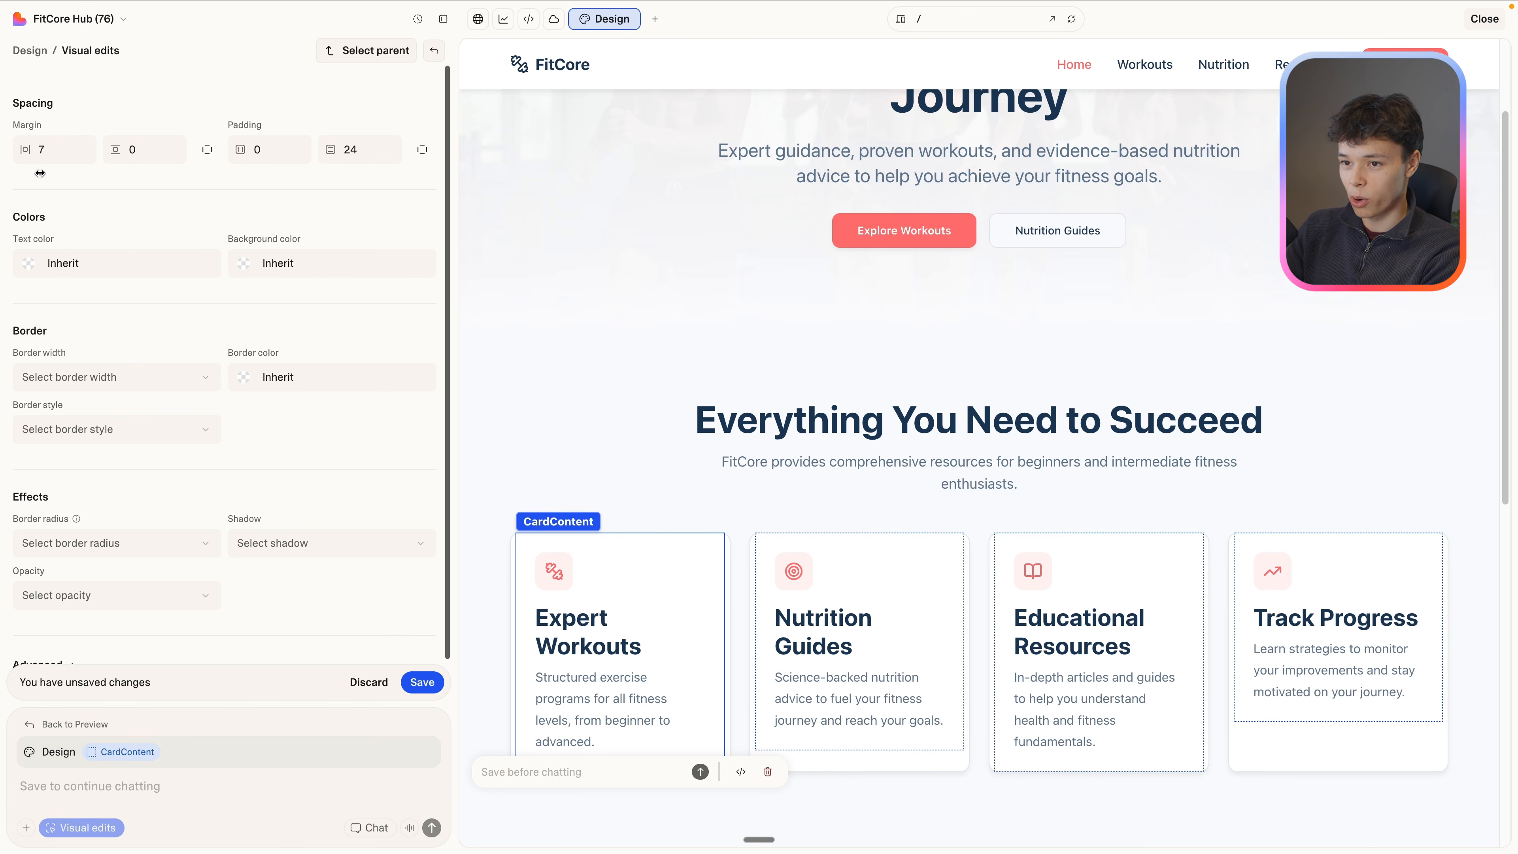
# Adjust the selected card content's horizontal padding and choose its text and background colors.
pyautogui.moveTo(247, 156)
pyautogui.mouseDown()
pyautogui.moveTo(221, 155)
pyautogui.moveTo(262, 162)
pyautogui.mouseUp()
pyautogui.click(205, 272)
pyautogui.scroll(-3, 170, 419)
pyautogui.click(96, 551)
pyautogui.click(241, 265)
pyautogui.scroll(-3, 311, 455)
pyautogui.click(362, 550)
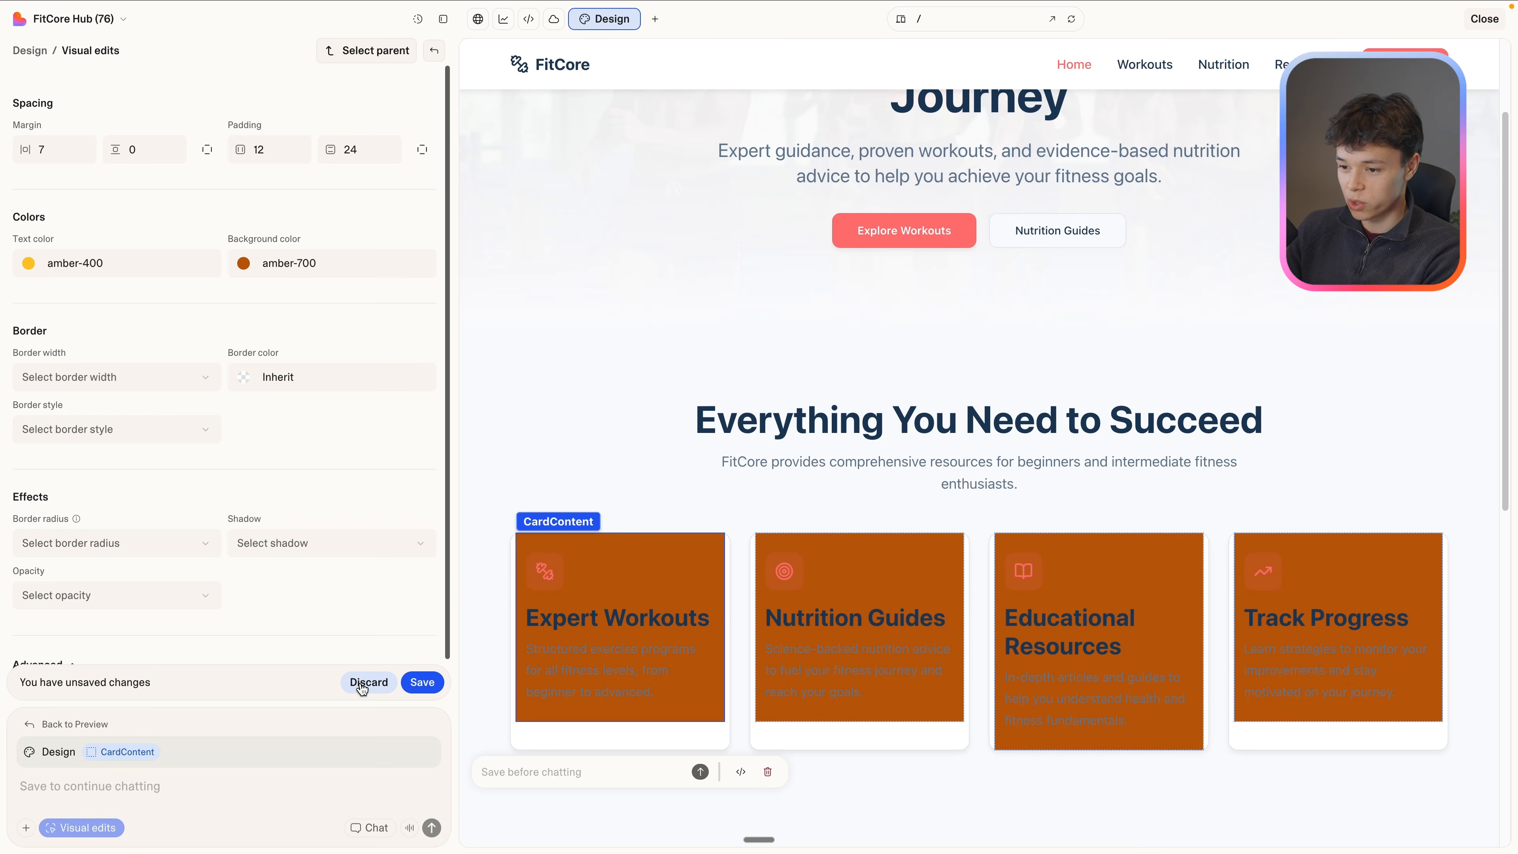
# Discard the pending card edits, then replace the "Everything You Need to Succeed" heading with "Hello" and save it.
pyautogui.click(363, 681)
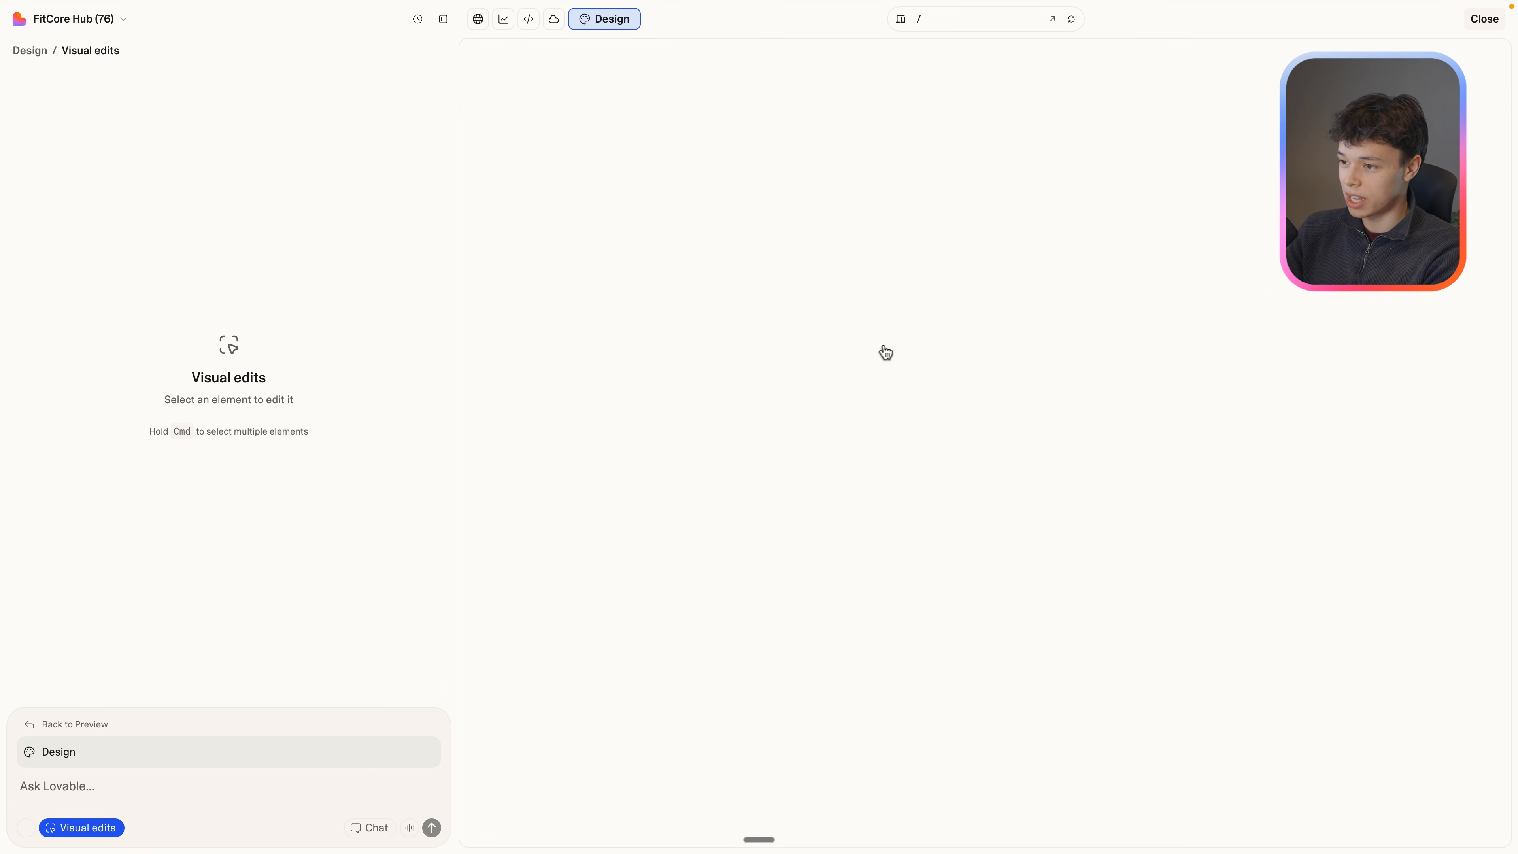
pyautogui.scroll(-2, 876, 574)
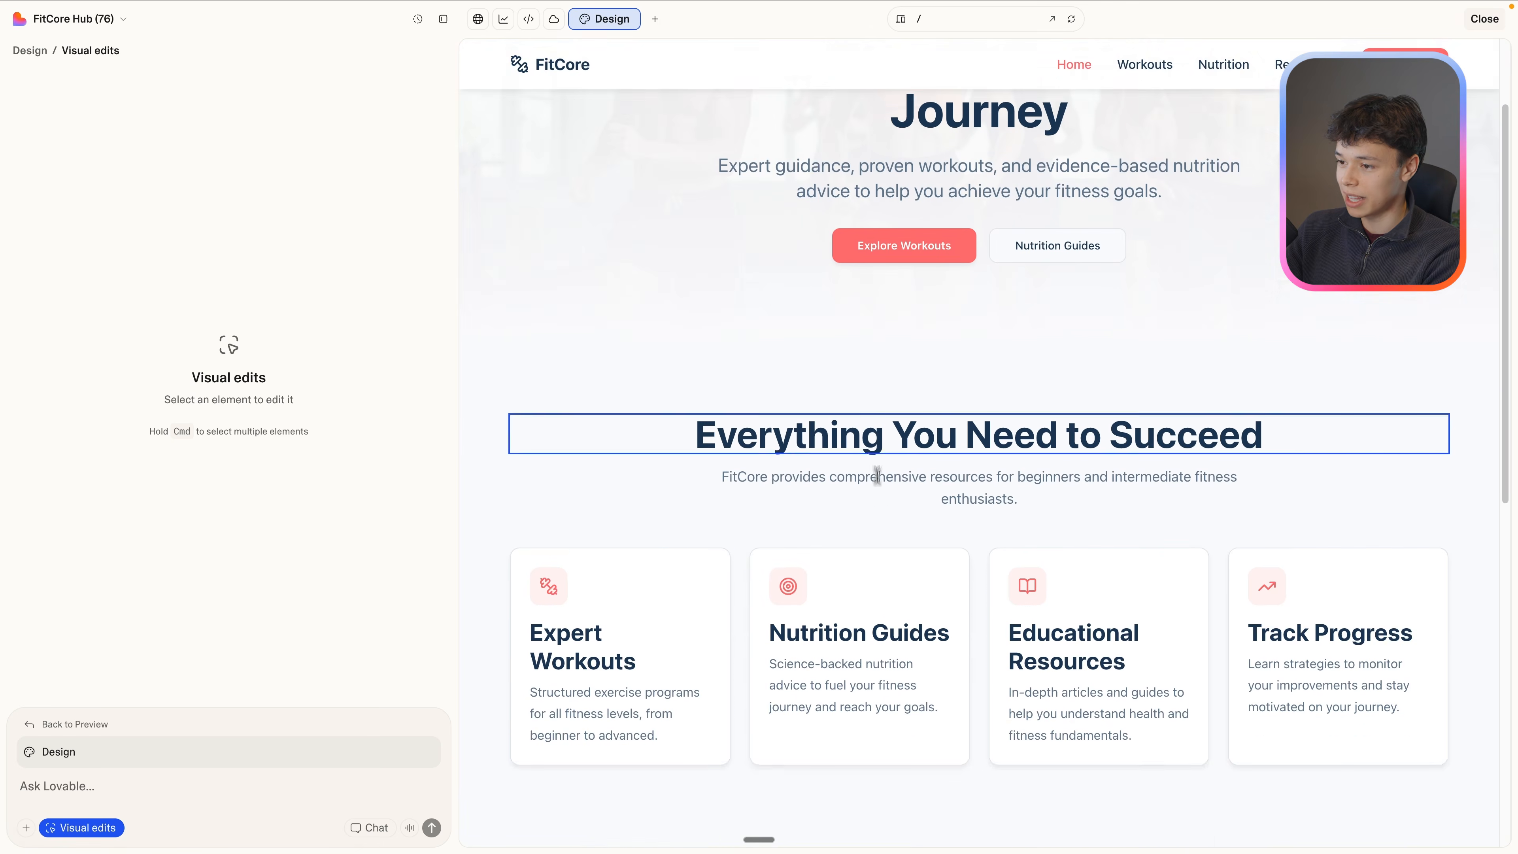
pyautogui.click(871, 439)
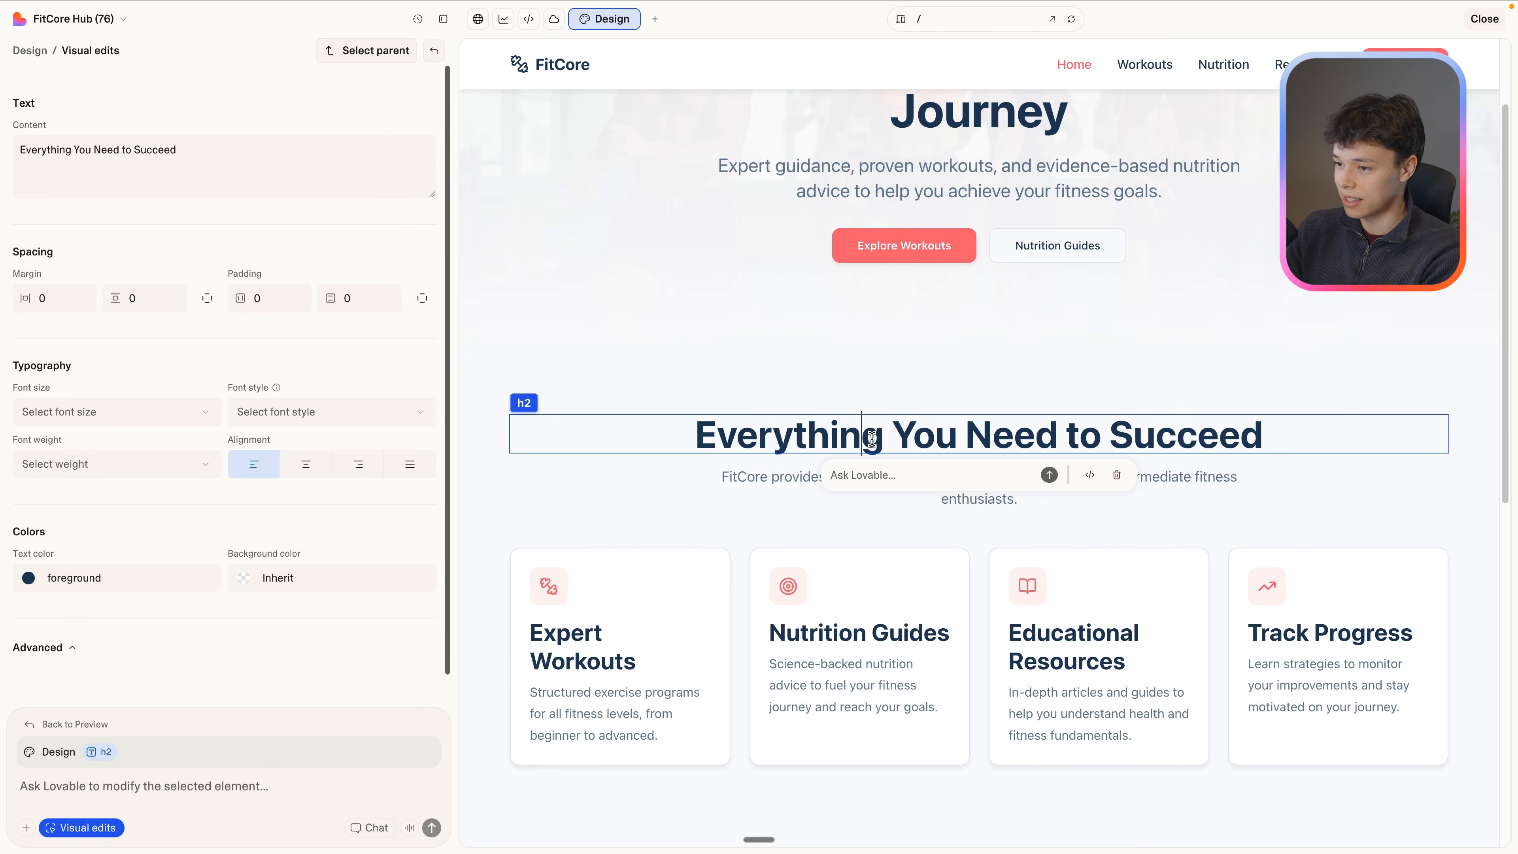
pyautogui.tripleClick(935, 430)
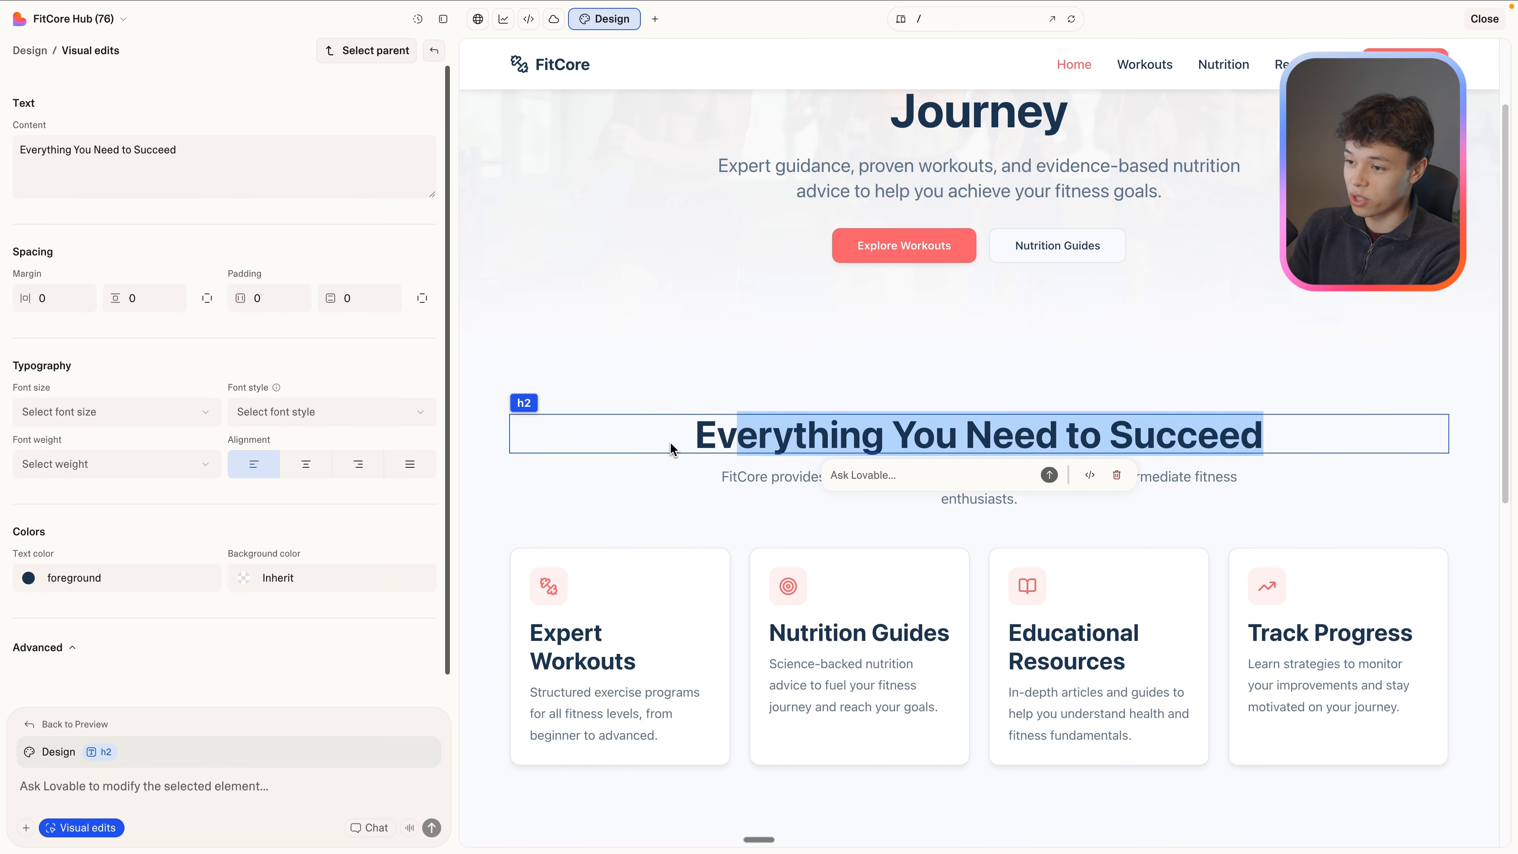
pyautogui.press('BackSpace')
pyautogui.write('Hello')
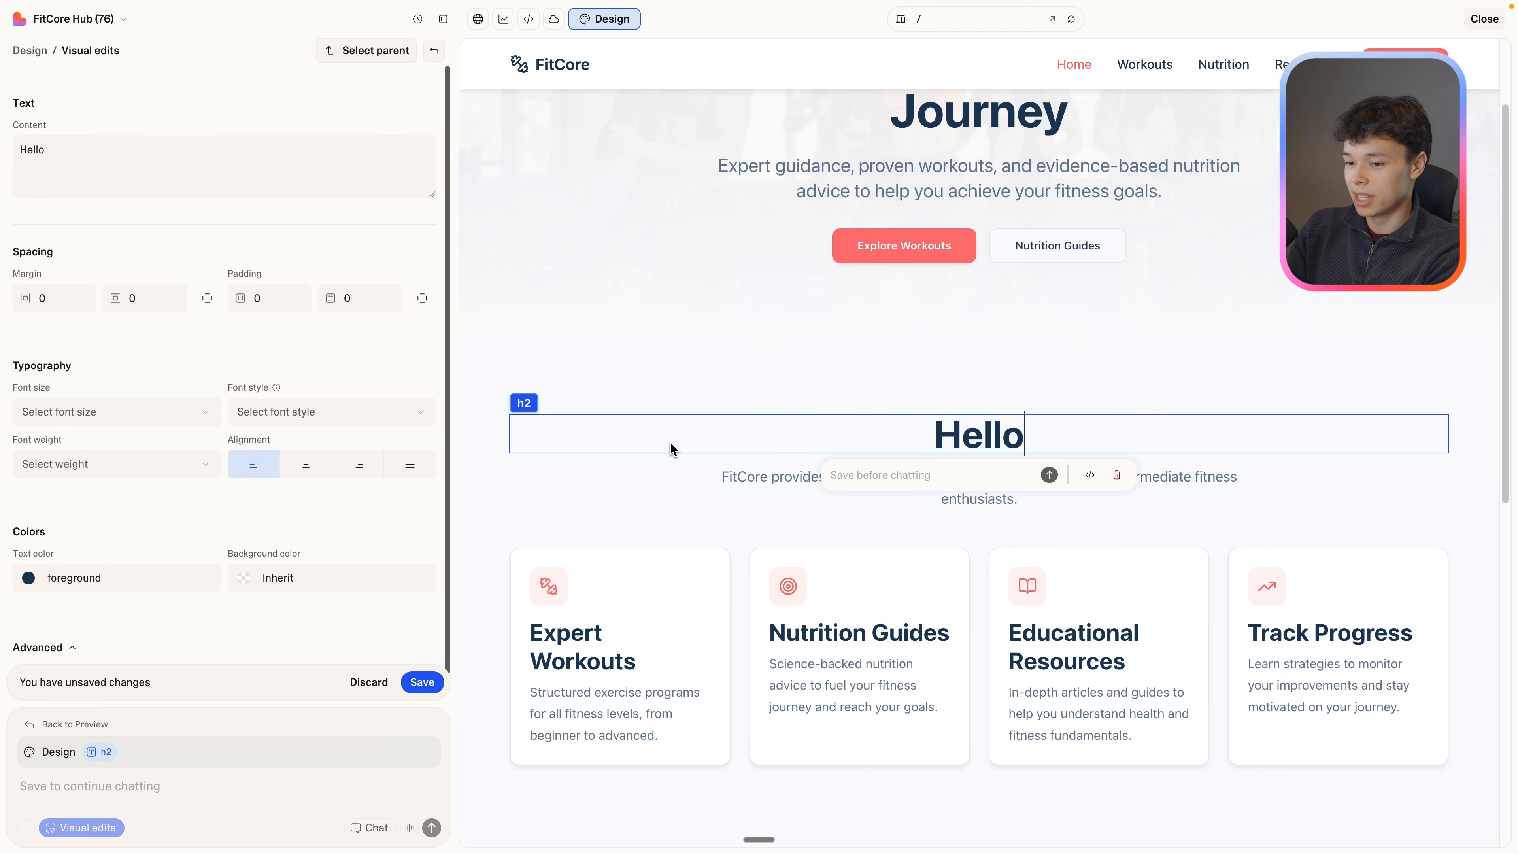
pyautogui.click(424, 681)
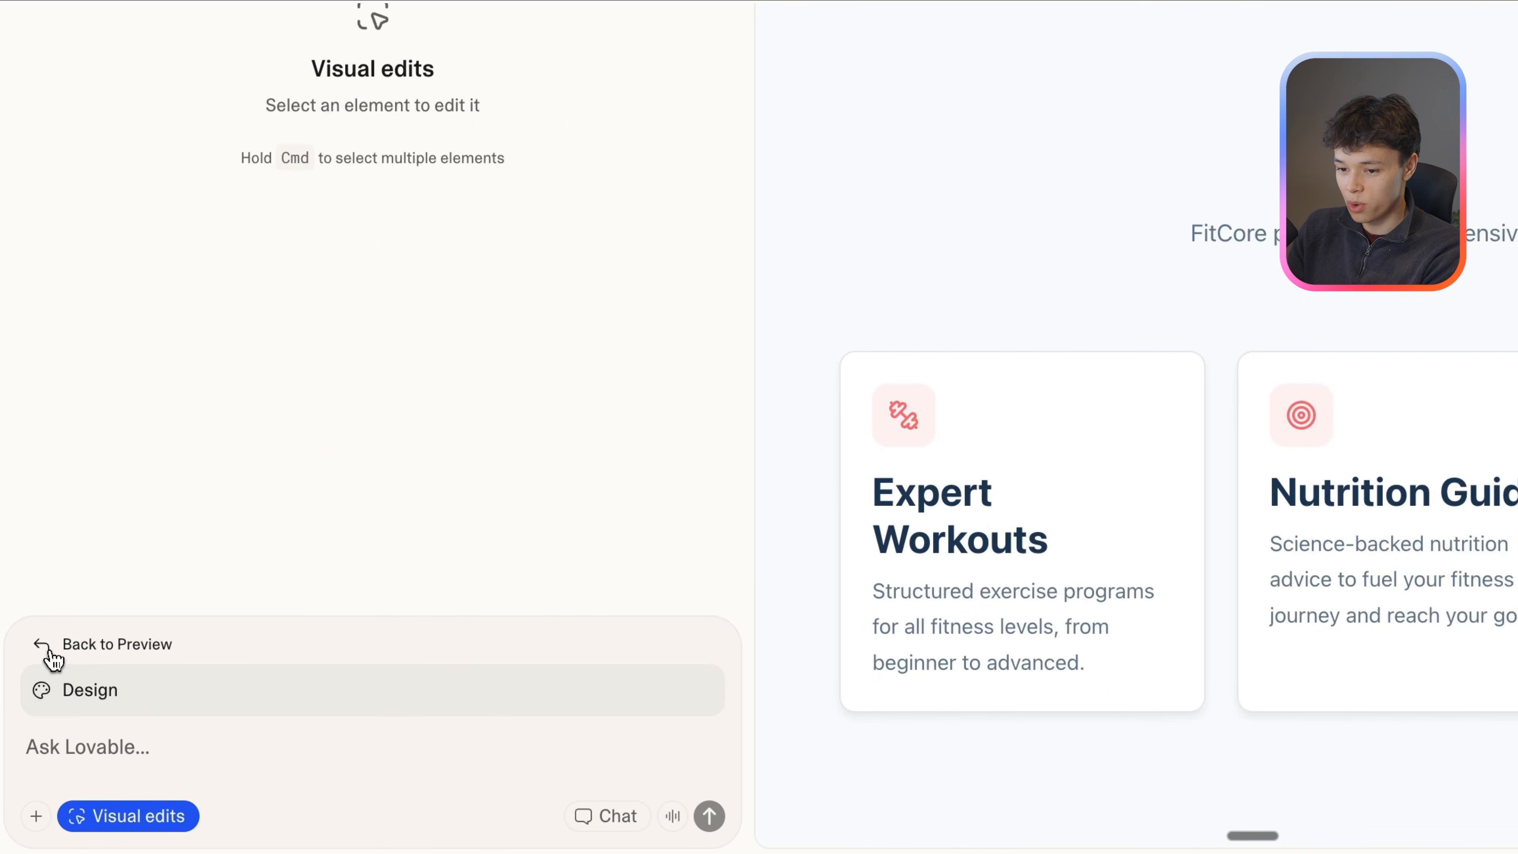
# Look through the project's chat history and preview earlier versions, including "Add footer across pages".
pyautogui.click(52, 653)
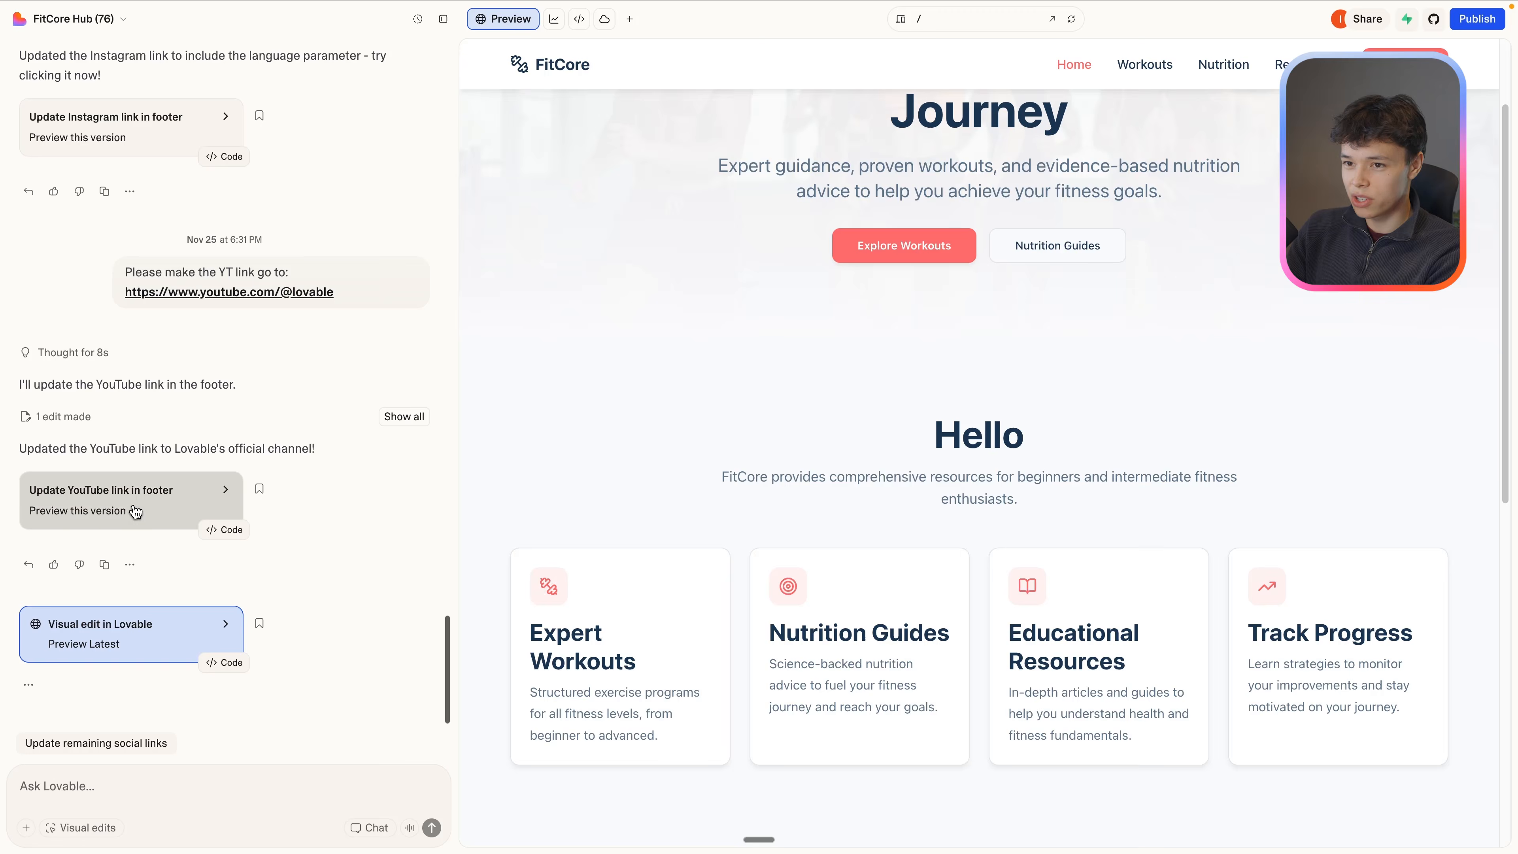
pyautogui.click(138, 137)
pyautogui.scroll(5, 143, 359)
pyautogui.scroll(-5, 137, 459)
pyautogui.click(134, 516)
pyautogui.scroll(15, 139, 496)
pyautogui.scroll(8, 130, 442)
pyautogui.click(132, 527)
pyautogui.click(159, 173)
pyautogui.scroll(10, 176, 380)
pyautogui.scroll(8, 177, 380)
pyautogui.scroll(-12, 179, 431)
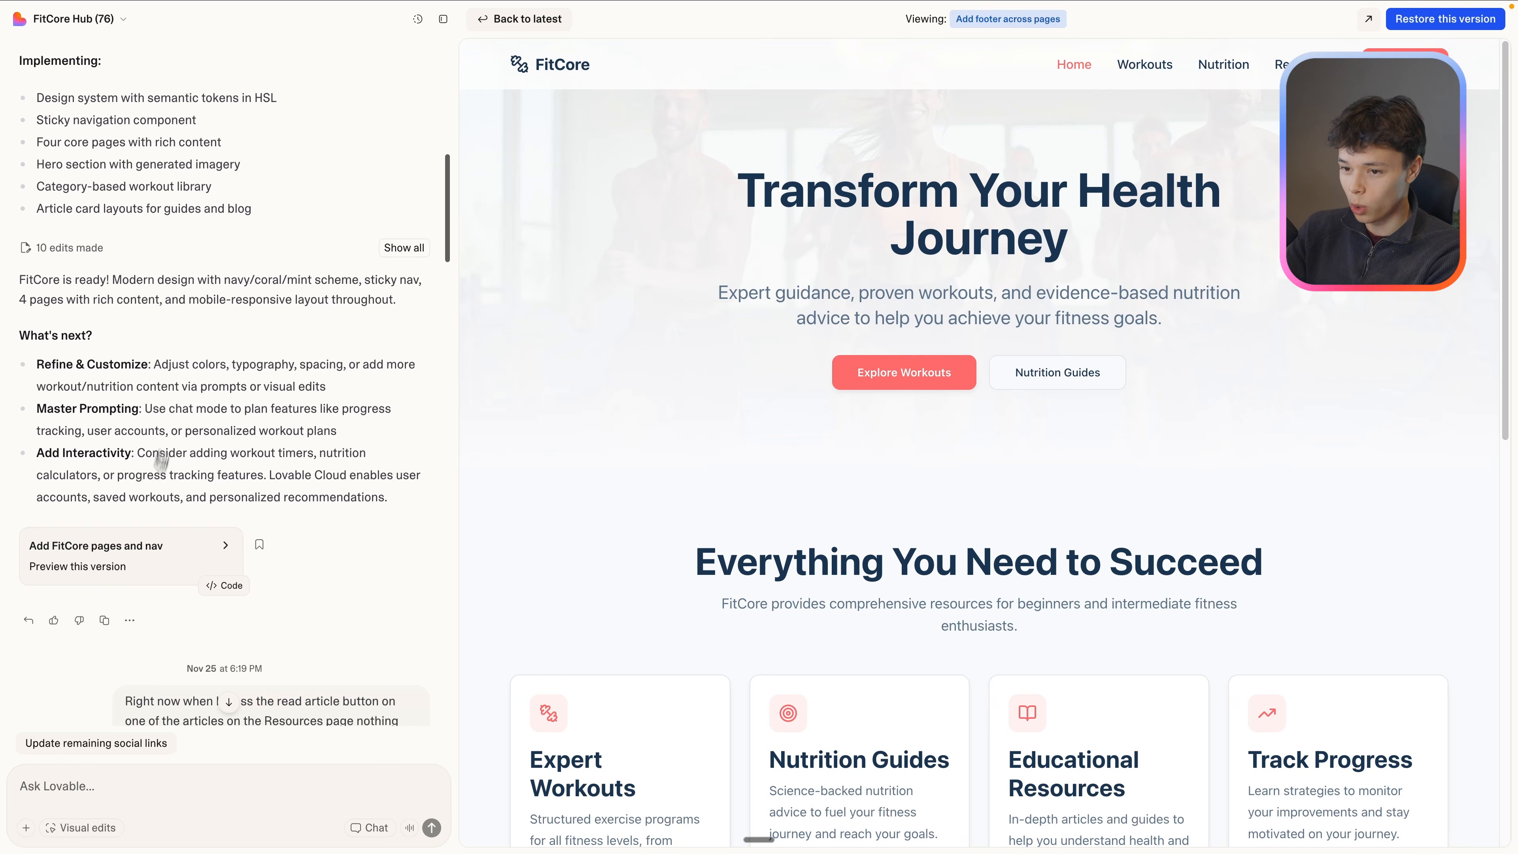
# Preview the "Add FitCore pages and nav" version, check its Resources page articles, and return to the latest version.
pyautogui.click(142, 552)
pyautogui.scroll(10, 142, 538)
pyautogui.scroll(-6, 747, 477)
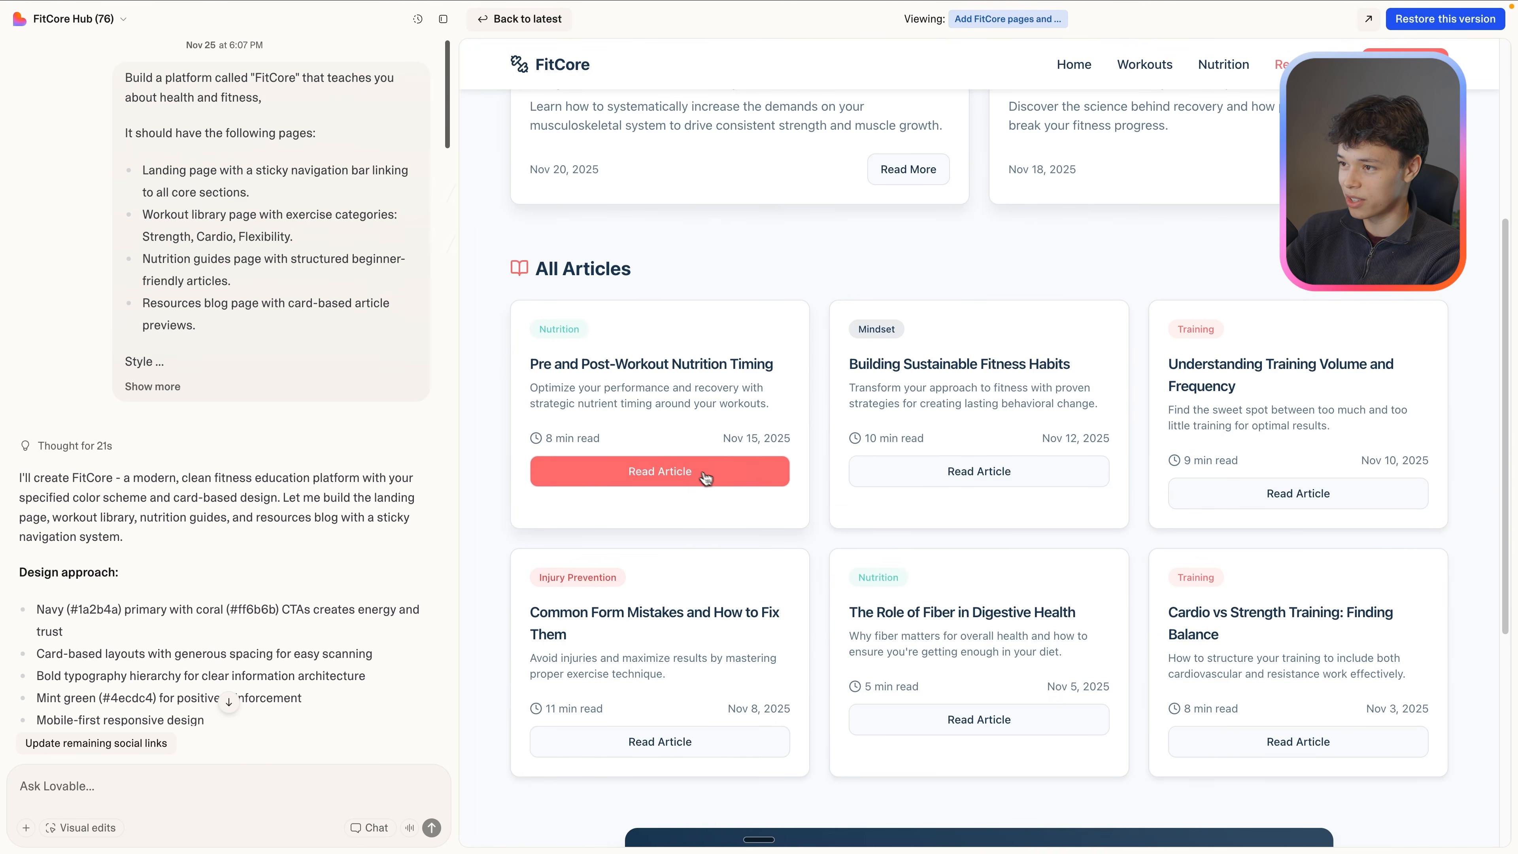
pyautogui.scroll(6, 705, 478)
pyautogui.scroll(-20, 362, 480)
pyautogui.click(140, 637)
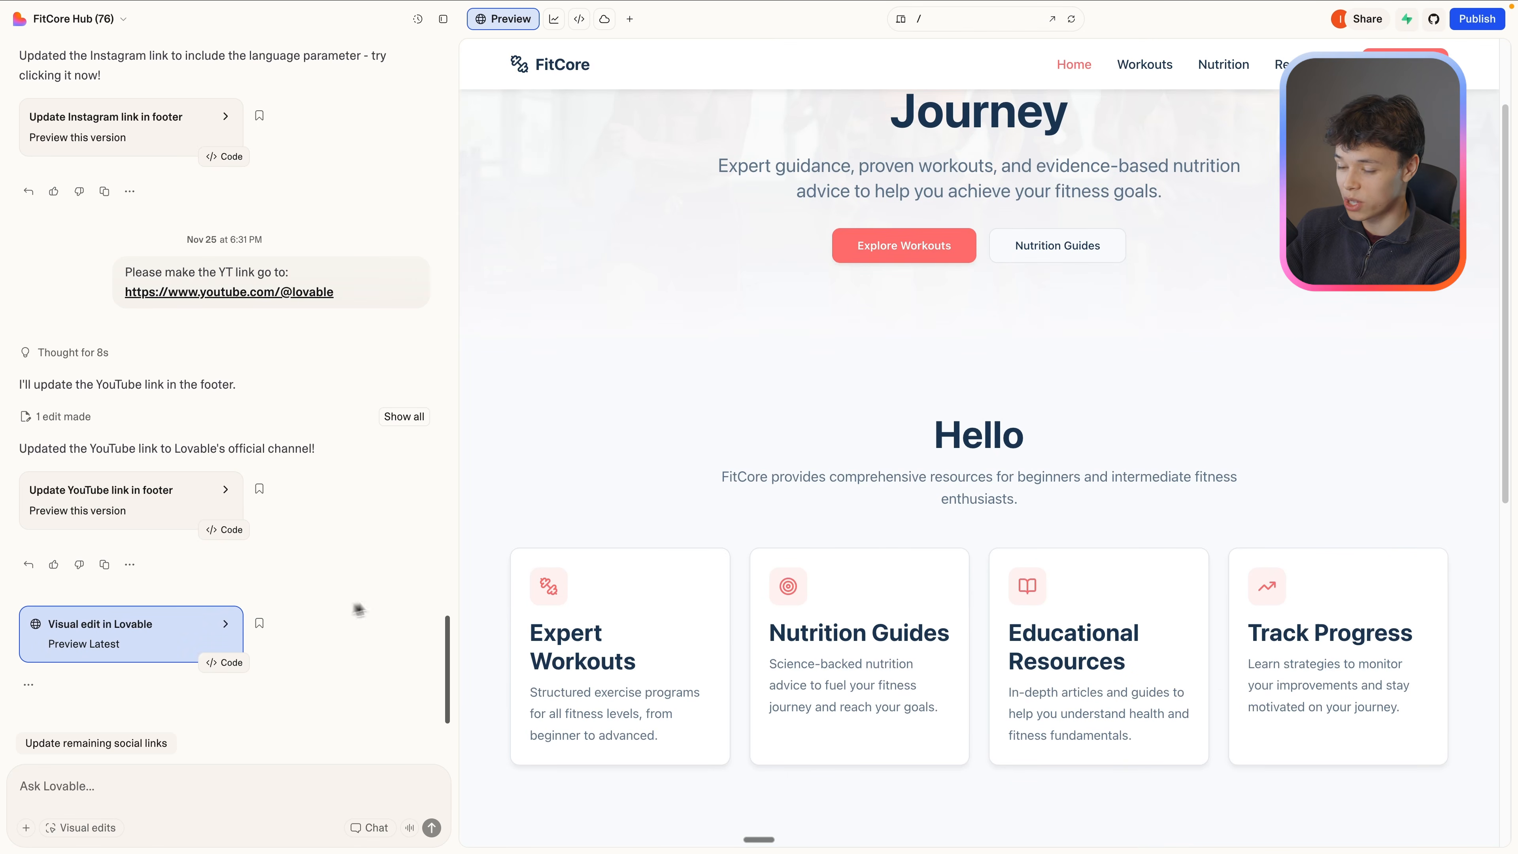
# Preview the "Update YouTube link in footer" version, check its section heading, and revert the project to that version.
pyautogui.click(130, 509)
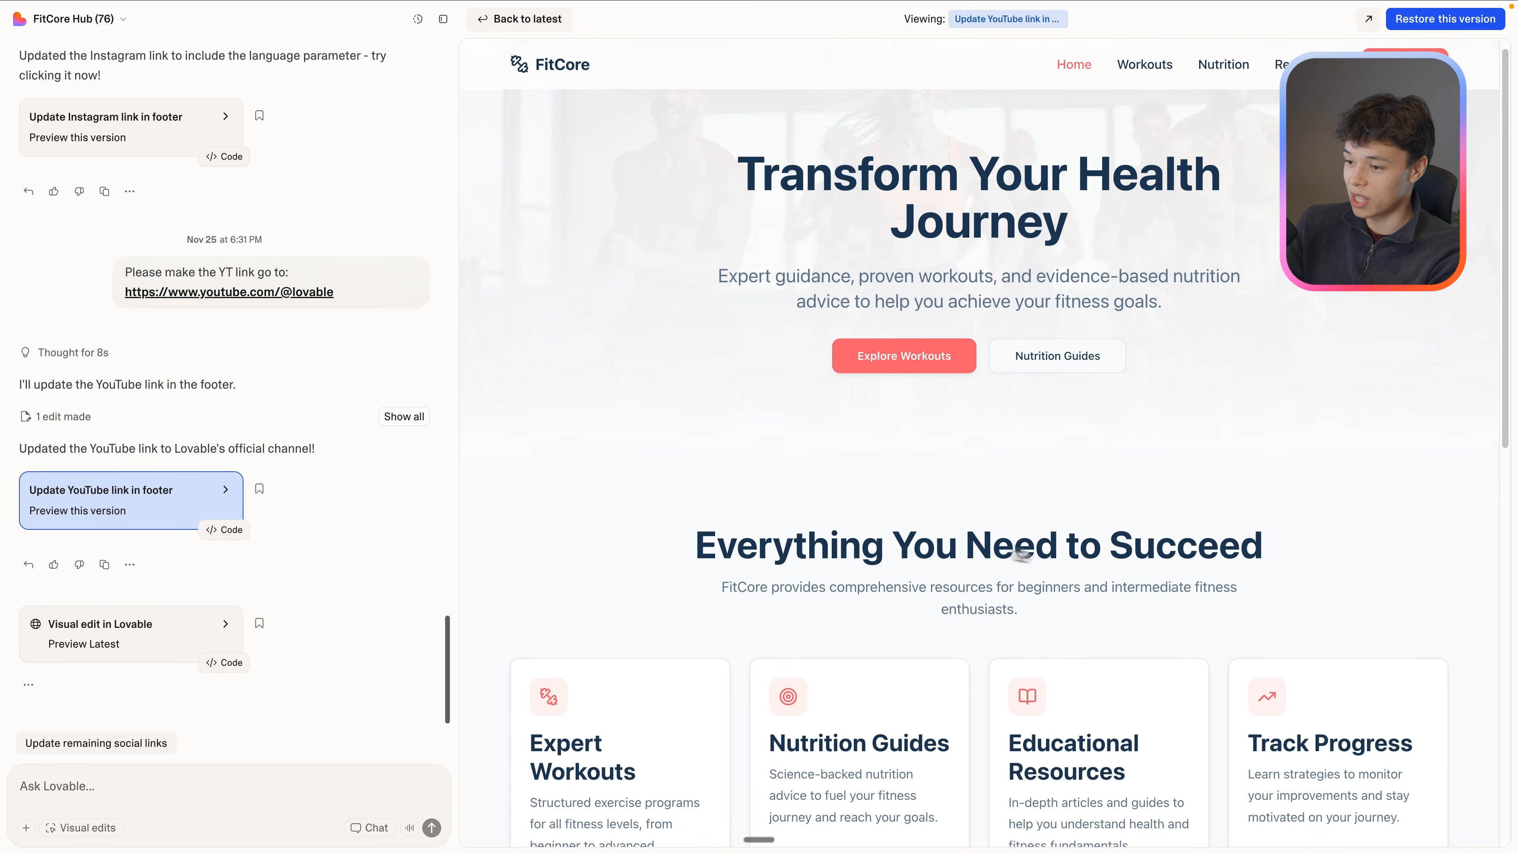
pyautogui.moveTo(696, 538); pyautogui.dragTo(1175, 540)
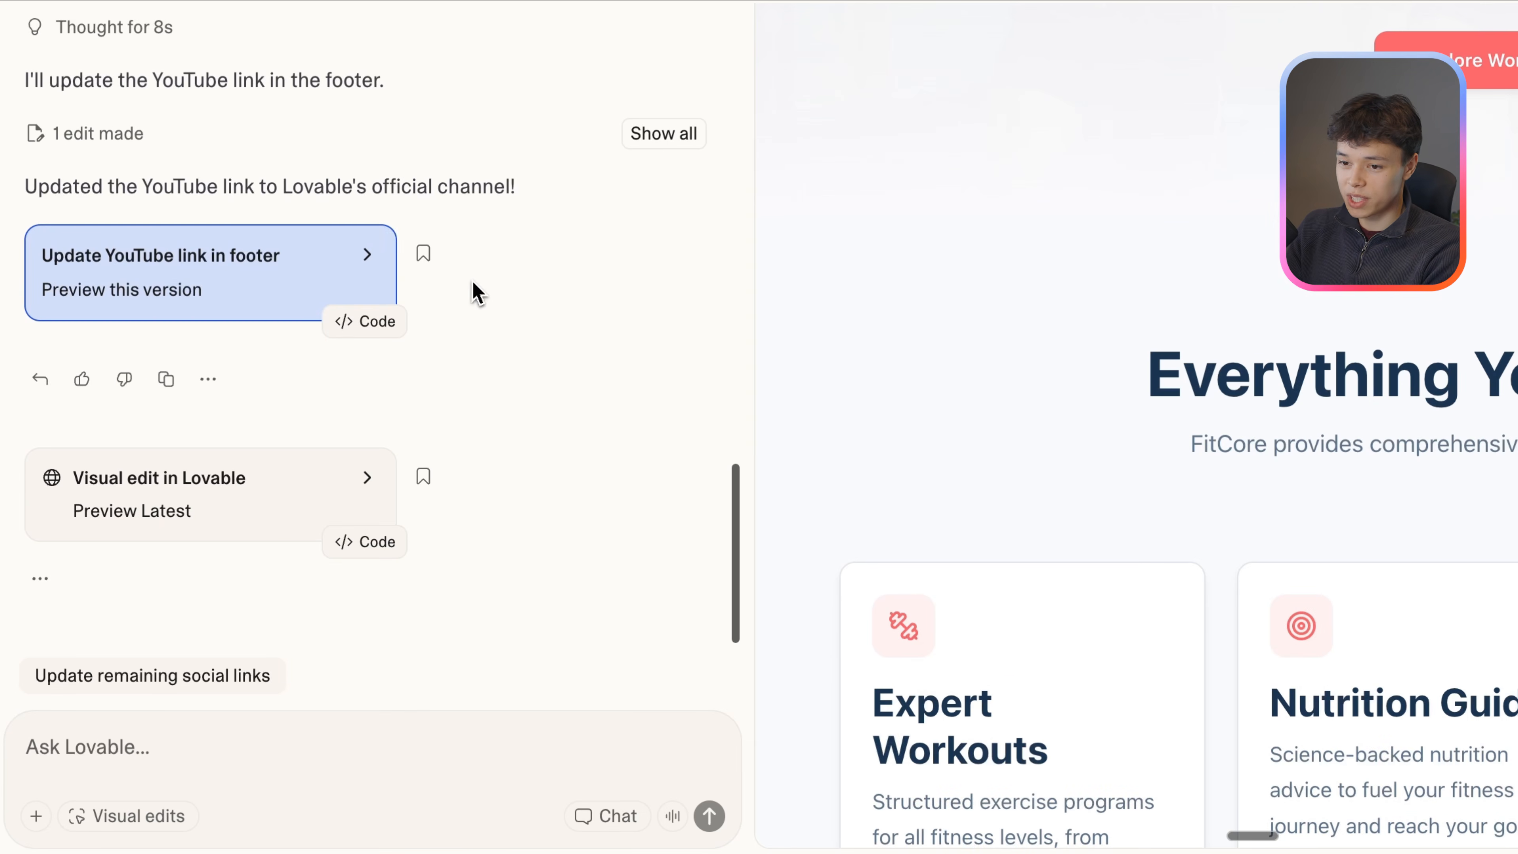
pyautogui.click(39, 380)
pyautogui.click(526, 576)
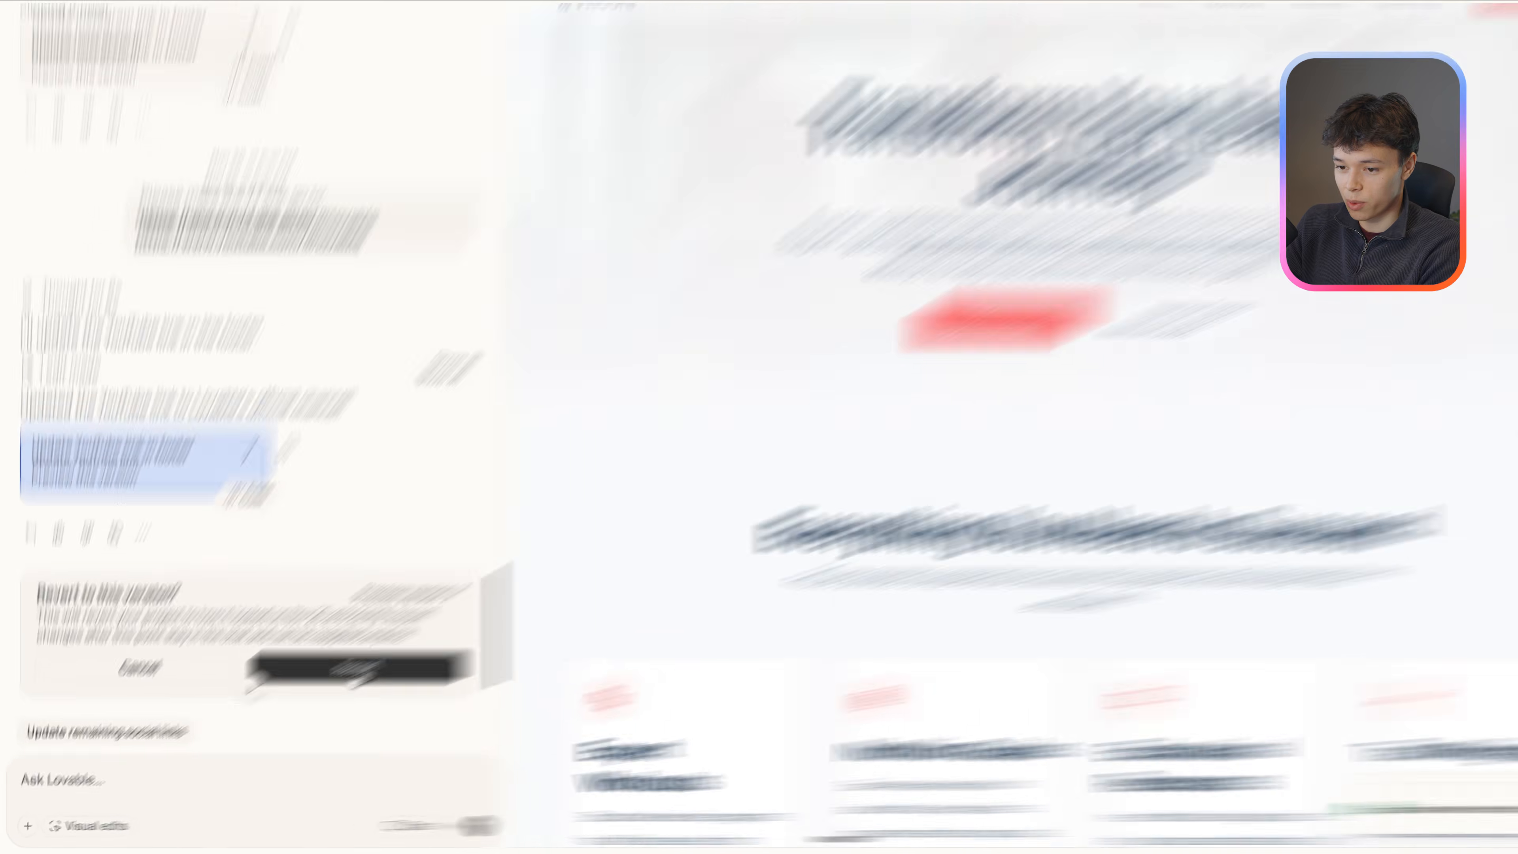